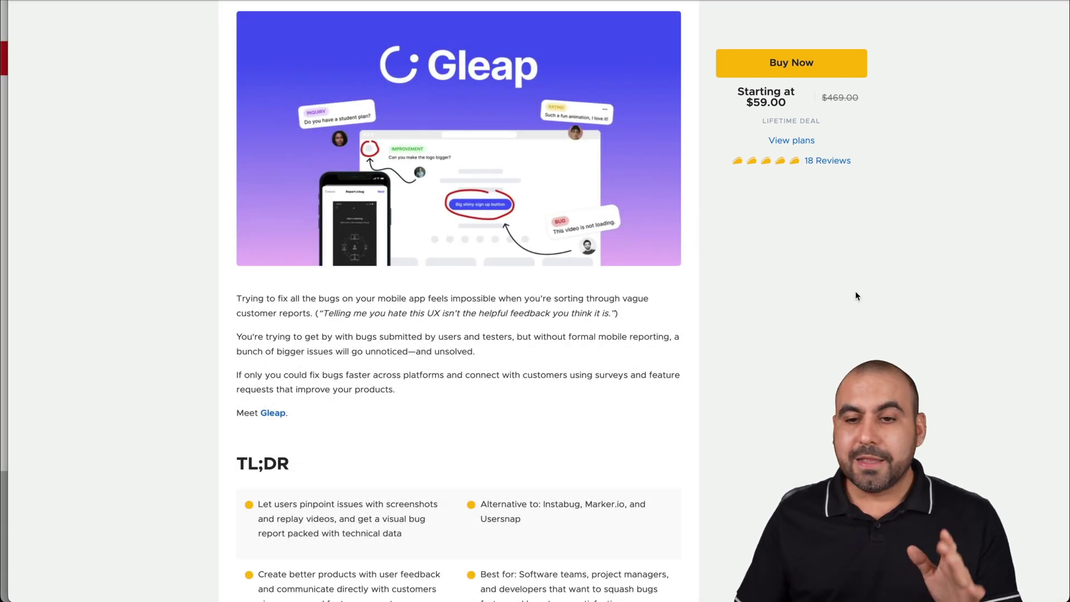
pyautogui.scroll(-4, 857, 294)
pyautogui.scroll(-5, 857, 296)
pyautogui.scroll(-5, 855, 295)
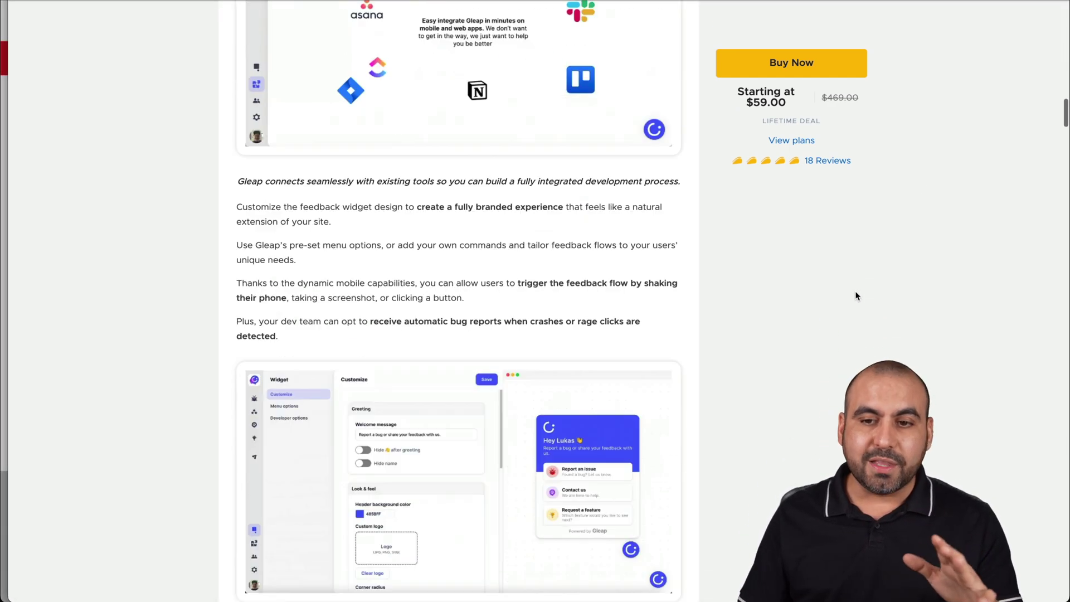
pyautogui.scroll(-5, 856, 294)
pyautogui.scroll(-3, 856, 296)
pyautogui.scroll(-1, 856, 295)
pyautogui.scroll(-1, 856, 295)
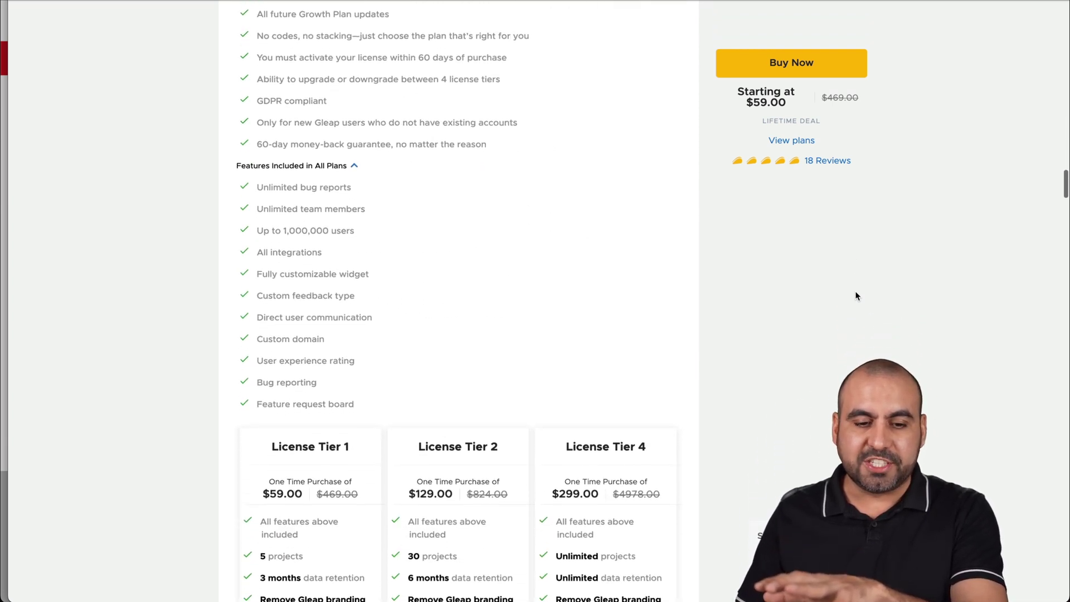
pyautogui.scroll(-1, 856, 296)
pyautogui.scroll(-1, 856, 295)
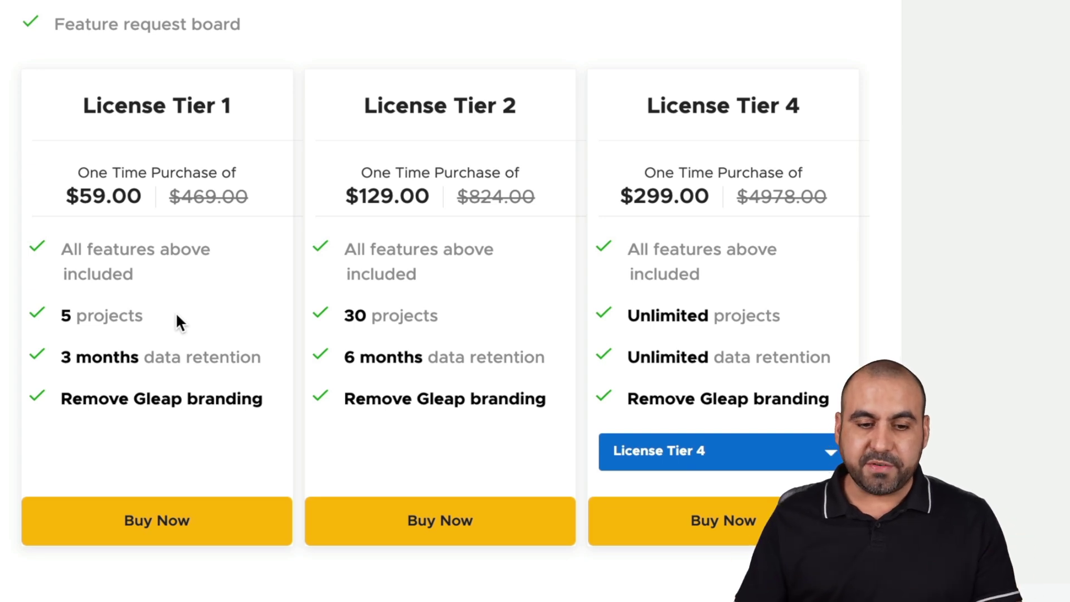
# Review the Tier 1 license card and highlight the Remove Gleap branding perk
pyautogui.click(222, 359)
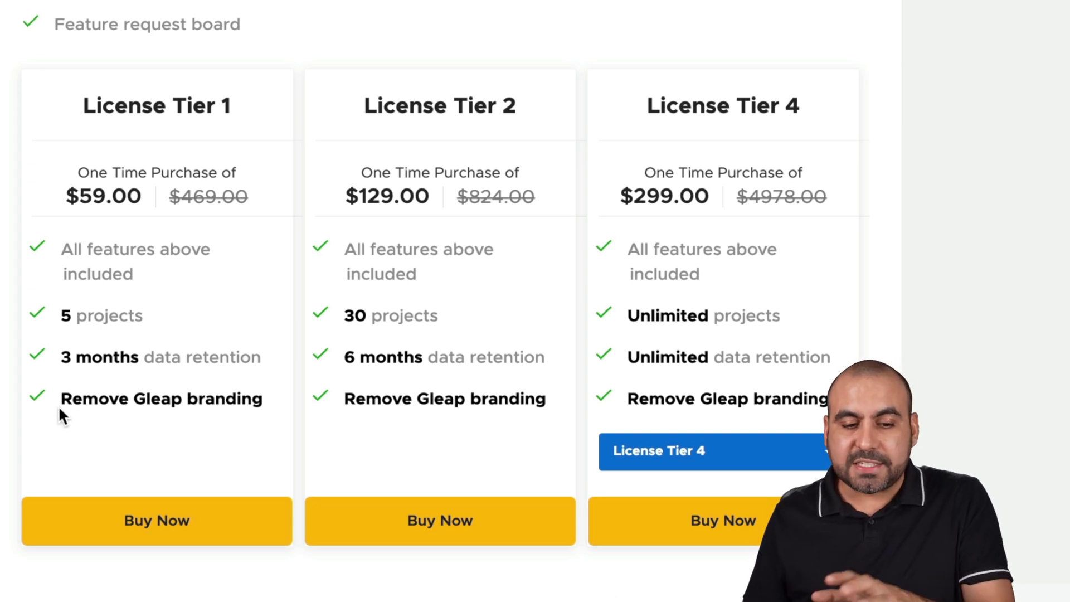
pyautogui.moveTo(60, 399); pyautogui.dragTo(259, 398)
pyautogui.click(258, 399)
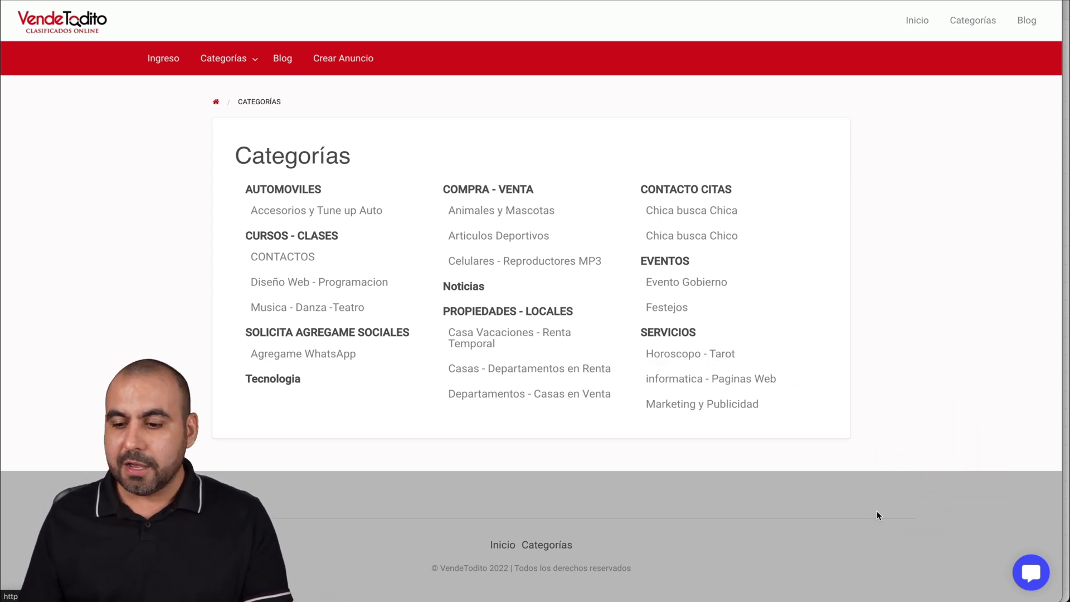
# Start a Report an issue bug saying the category can't be found, with an email
pyautogui.click(1020, 570)
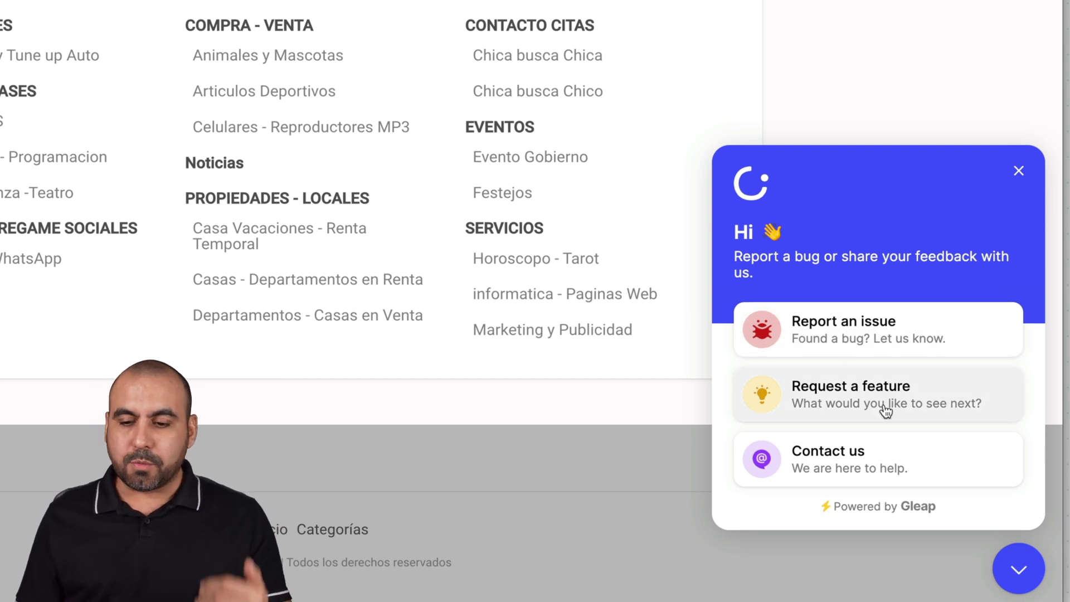
pyautogui.click(851, 326)
pyautogui.click(801, 281)
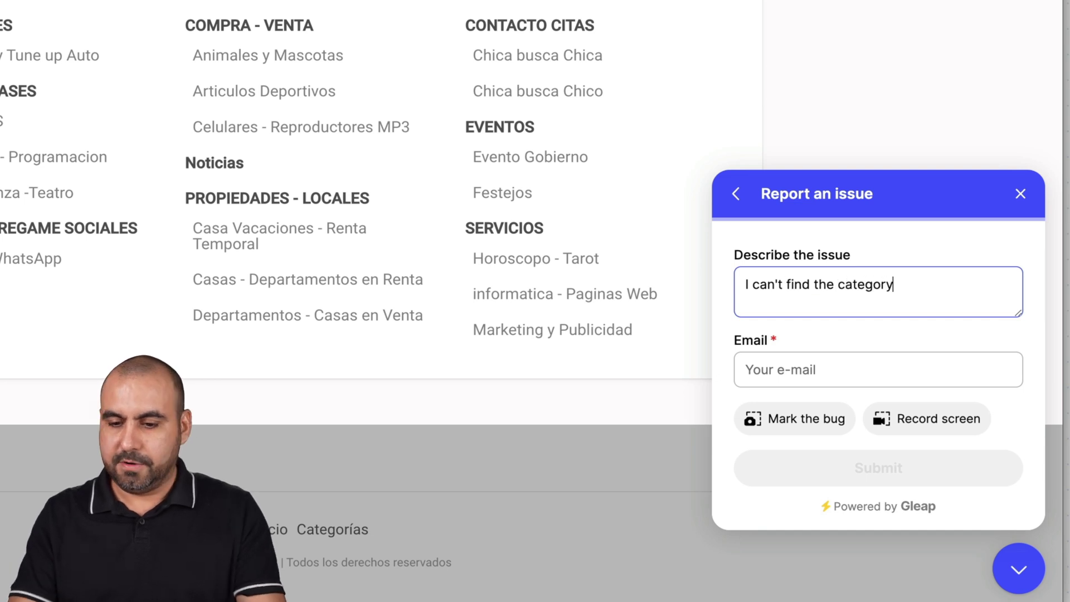
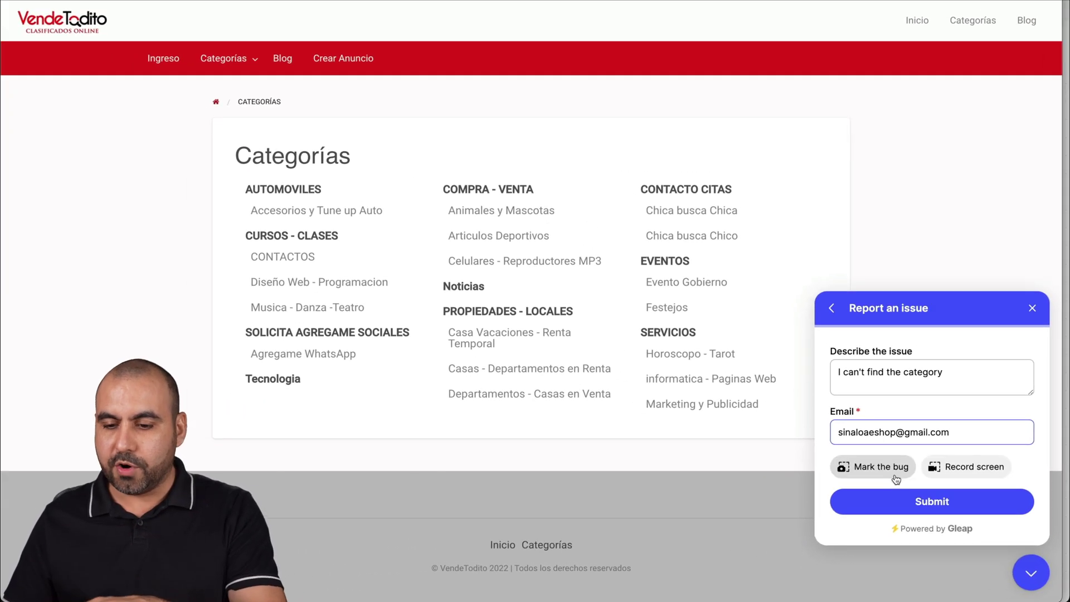
# Mark the screenshot by boxing the categories card, undo the scribble, and submit the report
pyautogui.click(895, 477)
pyautogui.moveTo(219, 128); pyautogui.dragTo(811, 451)
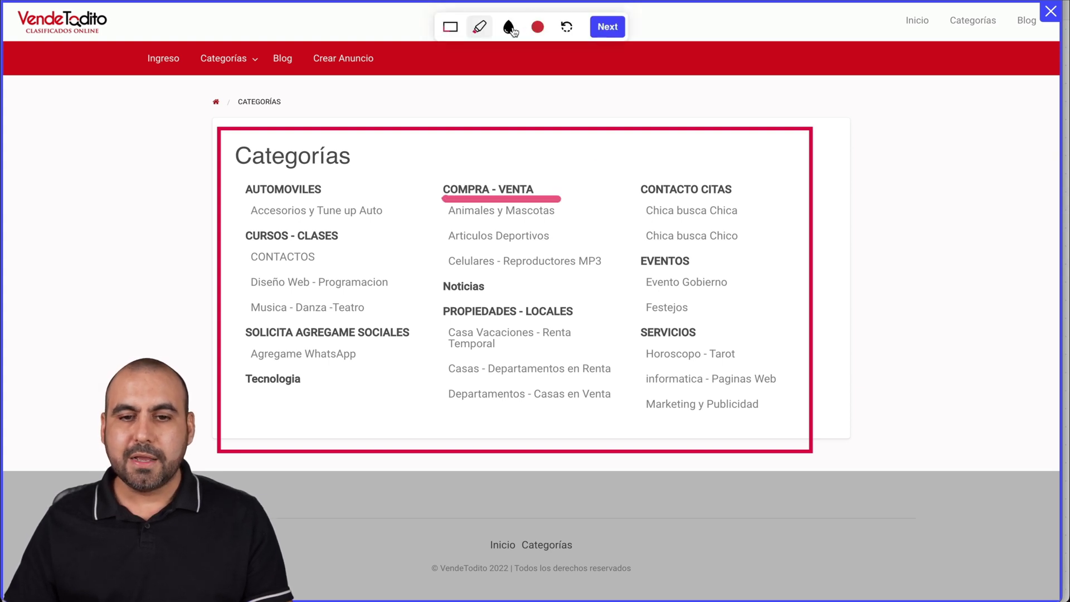
pyautogui.moveTo(564, 147); pyautogui.dragTo(486, 153)
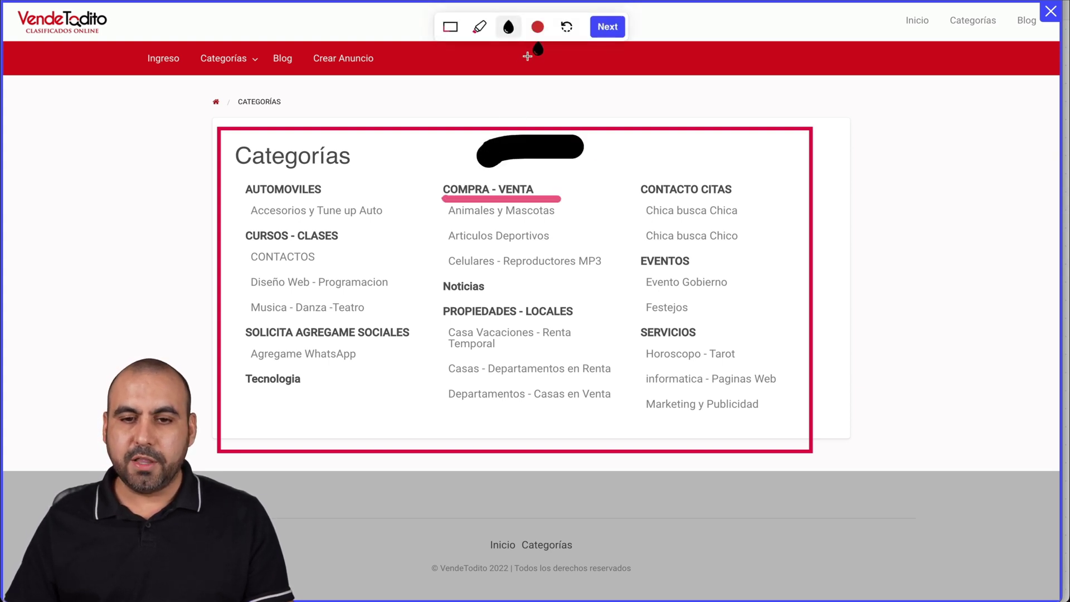
pyautogui.click(537, 28)
pyautogui.click(568, 27)
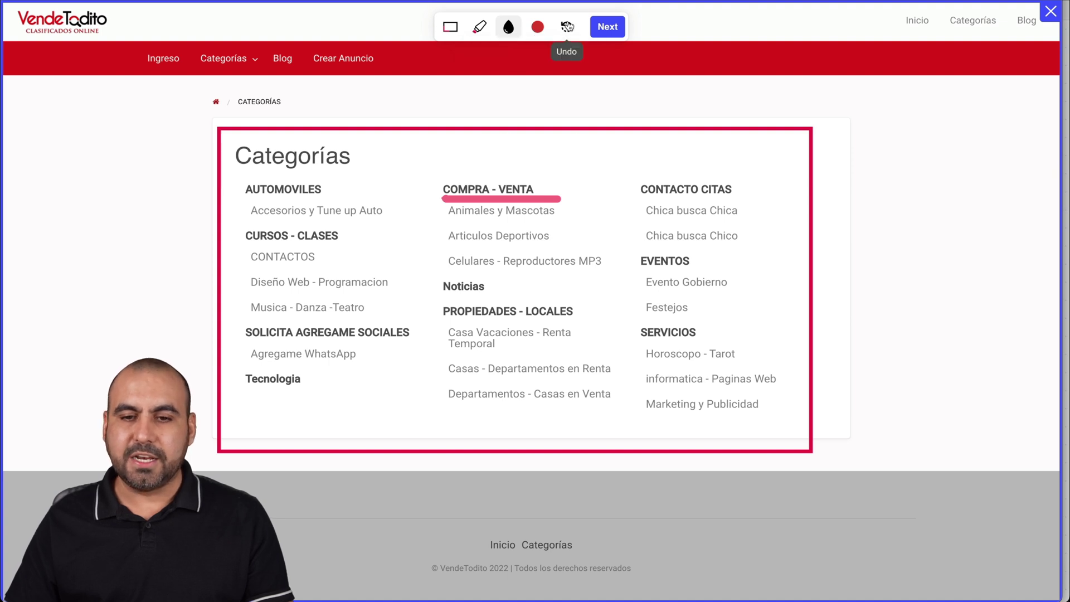
pyautogui.click(608, 26)
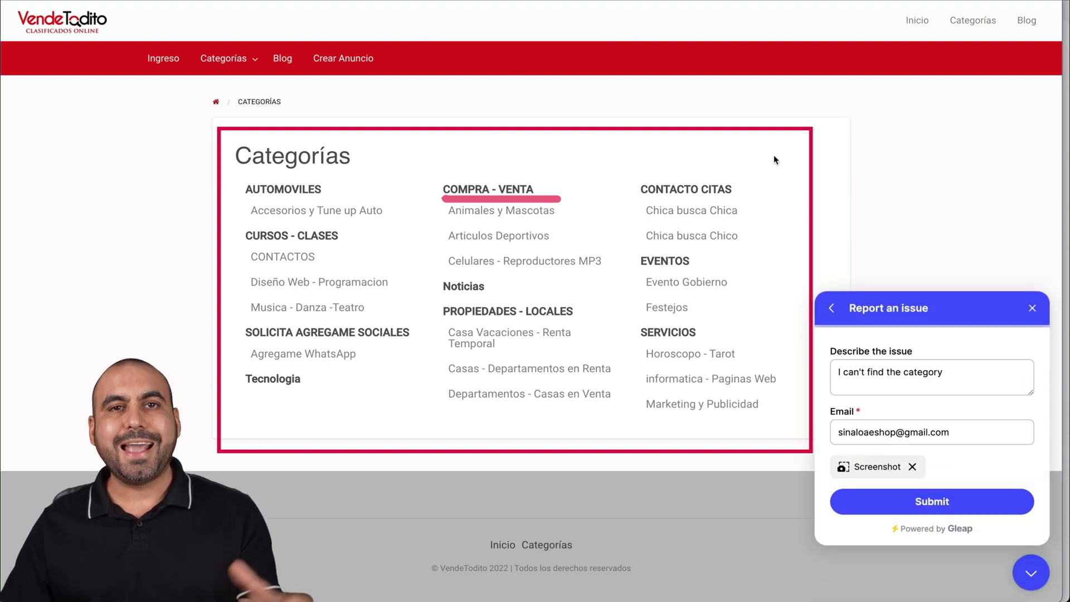
pyautogui.click(930, 512)
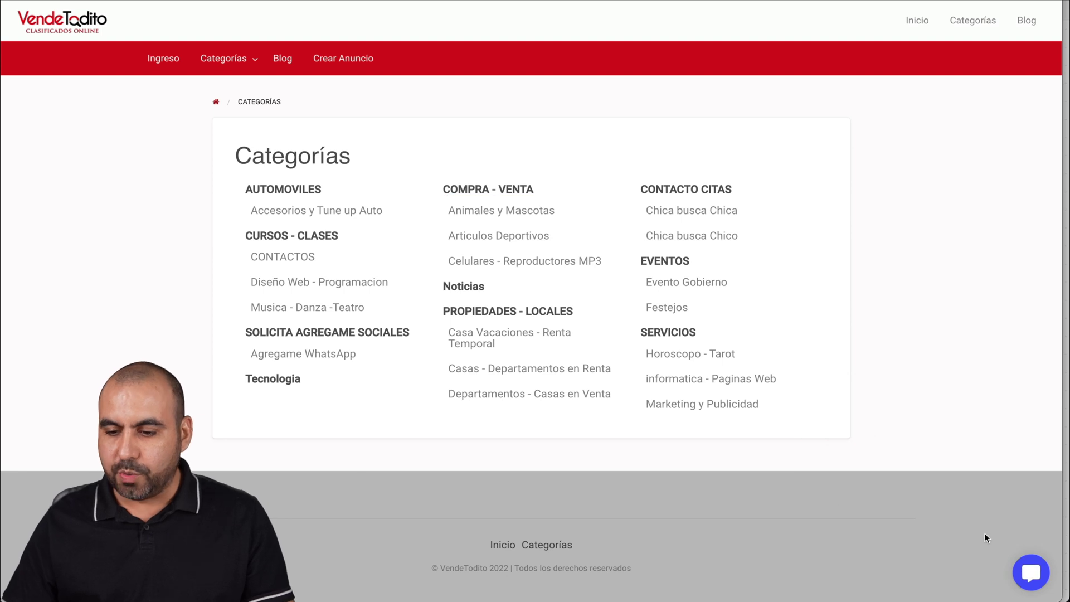
# Preview the widget's Request a feature and Contact us forms, then close the widget
pyautogui.click(1029, 571)
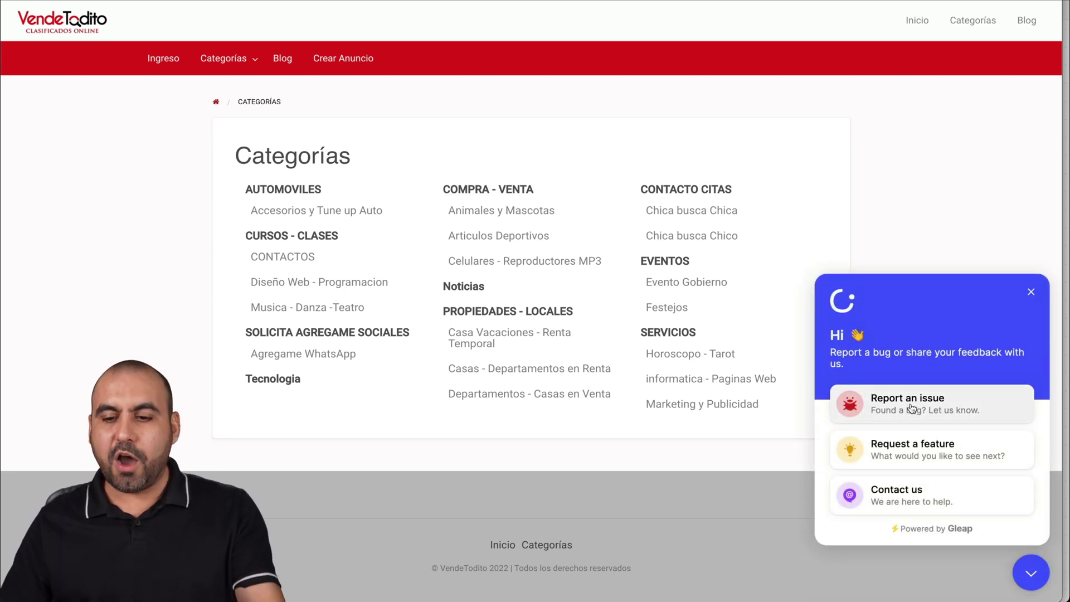
pyautogui.click(917, 444)
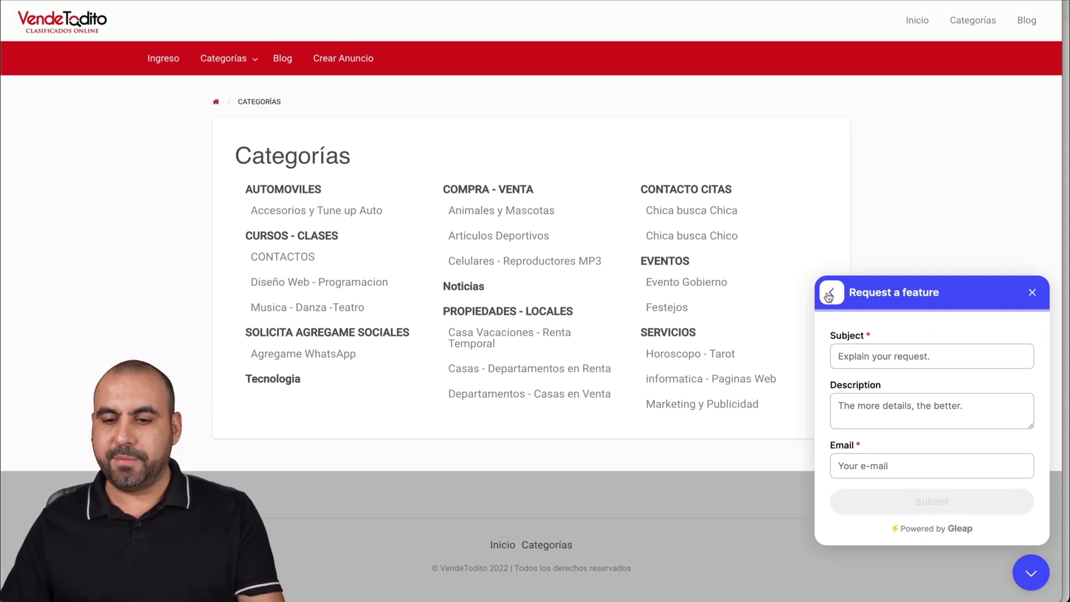
pyautogui.click(828, 296)
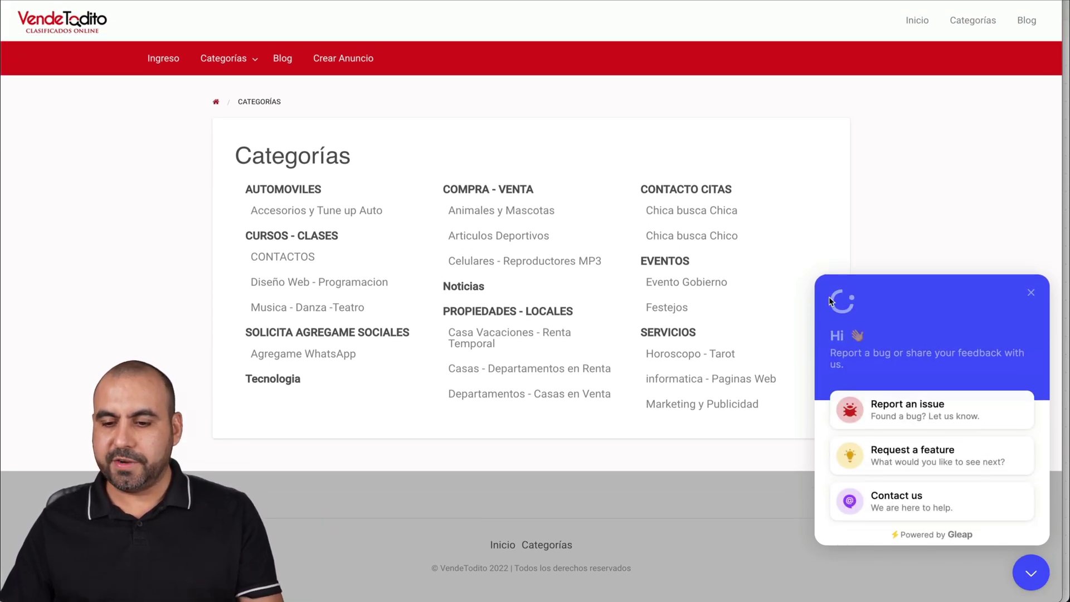
pyautogui.click(878, 492)
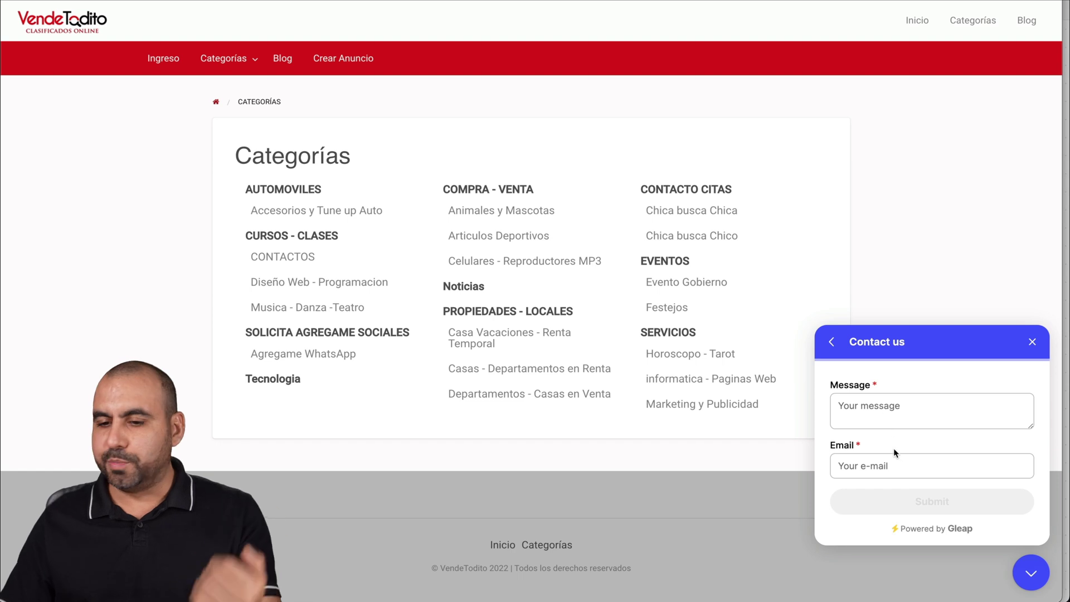
pyautogui.click(1022, 570)
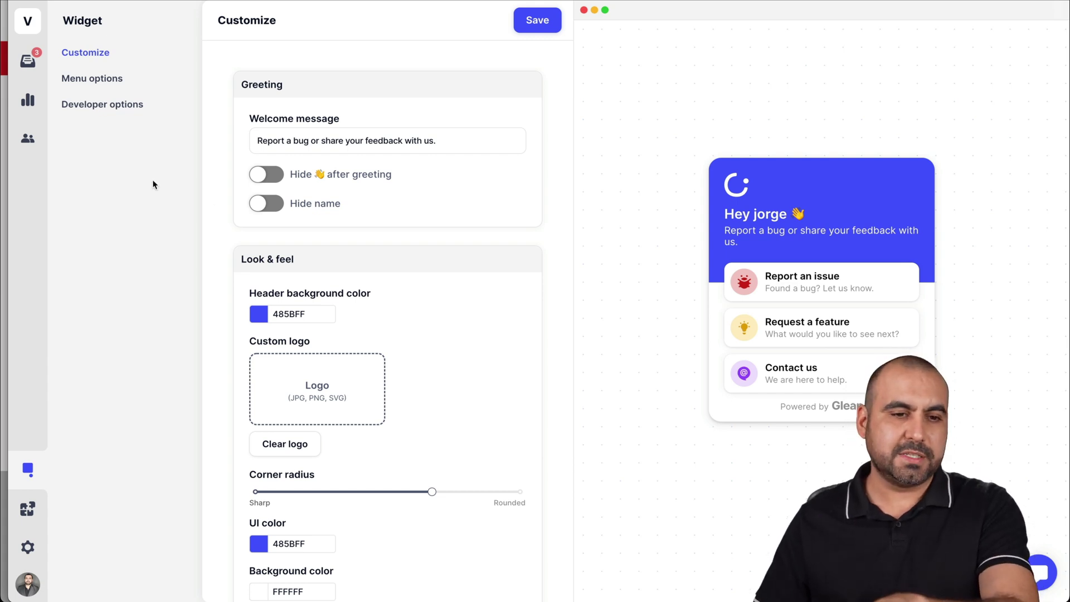
# Open the new "I can't find the category" bug from the Bugs board's Open column
pyautogui.click(30, 60)
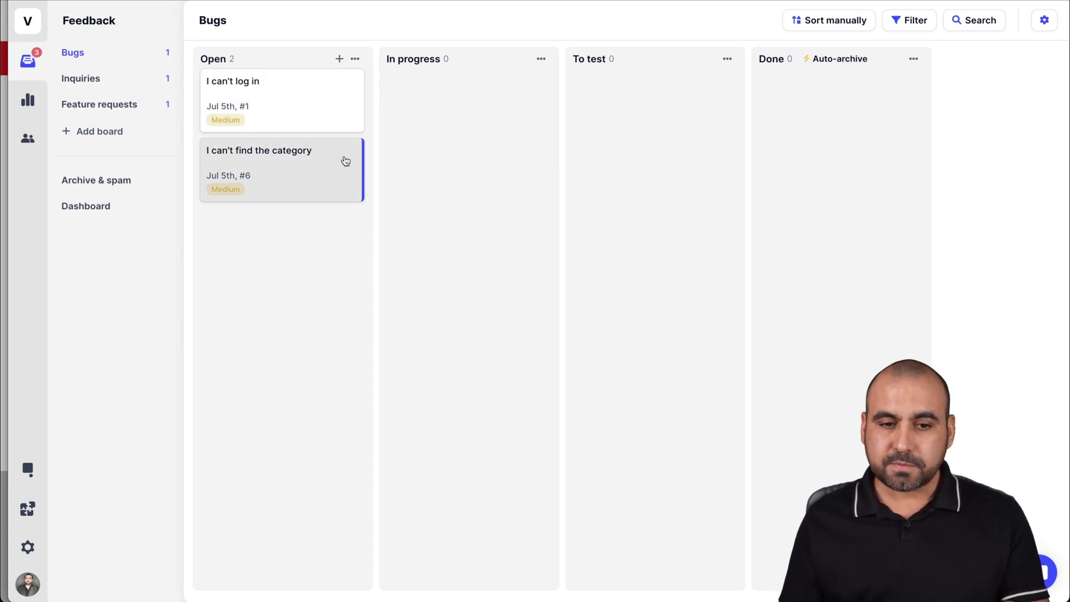
pyautogui.click(309, 164)
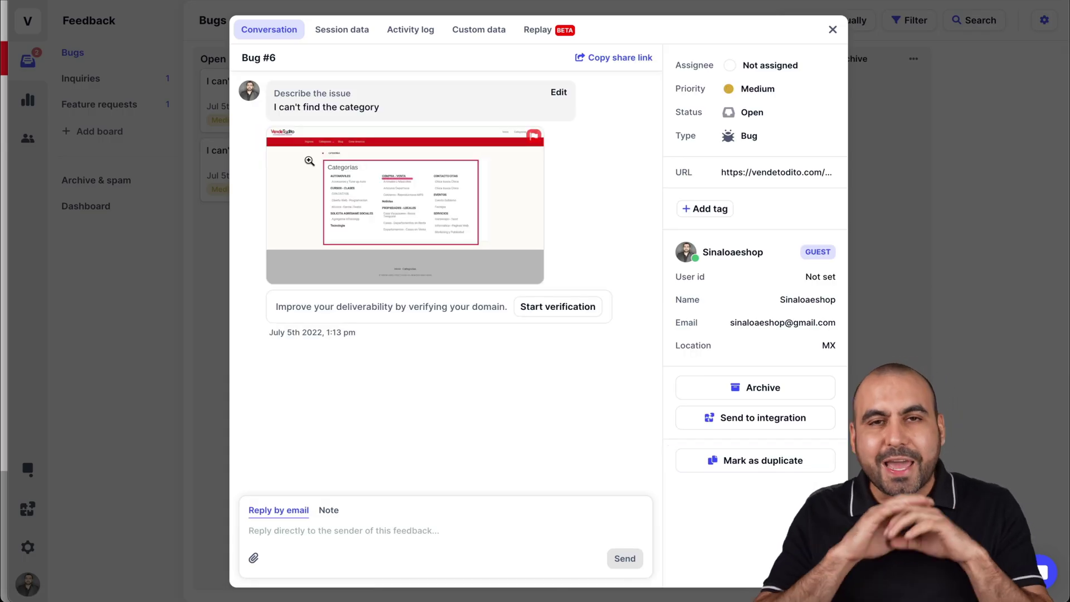
# Enlarge the bug's annotated screenshot and switch the reply box to an internal note
pyautogui.click(459, 189)
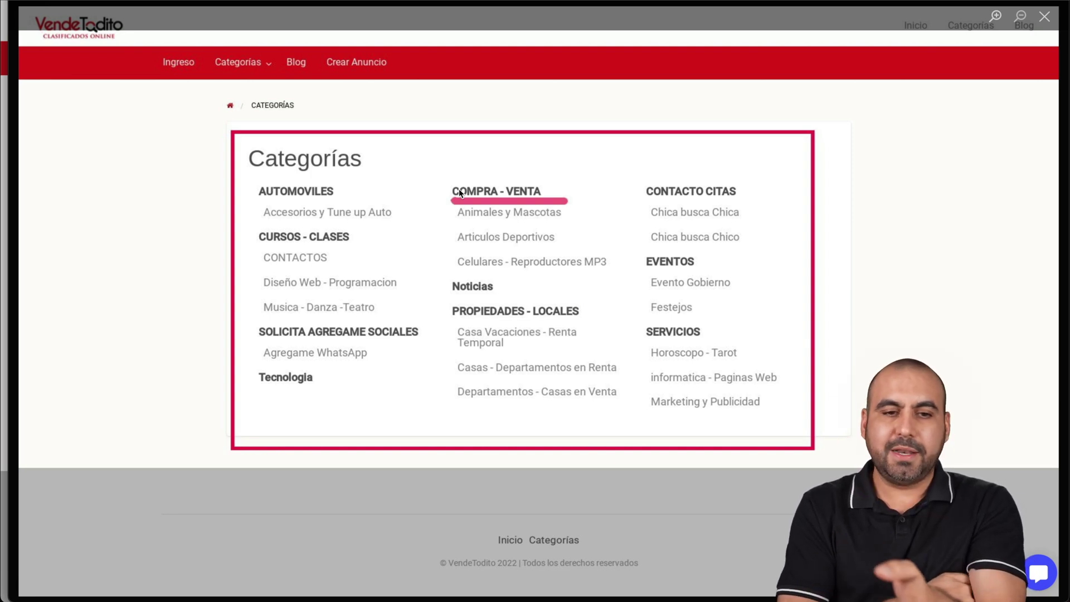
pyautogui.click(1044, 16)
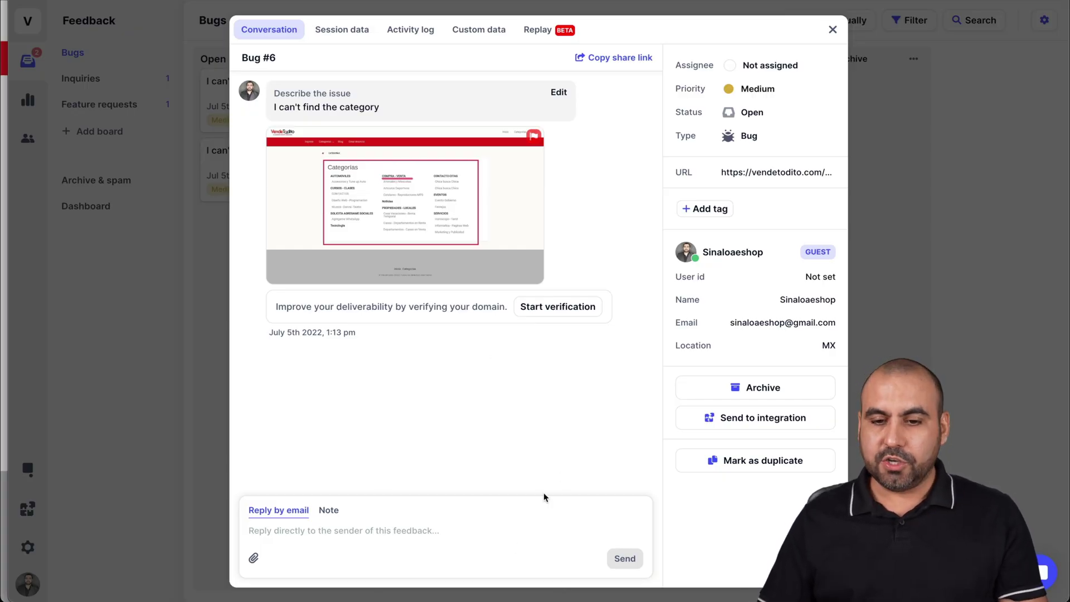
pyautogui.click(304, 531)
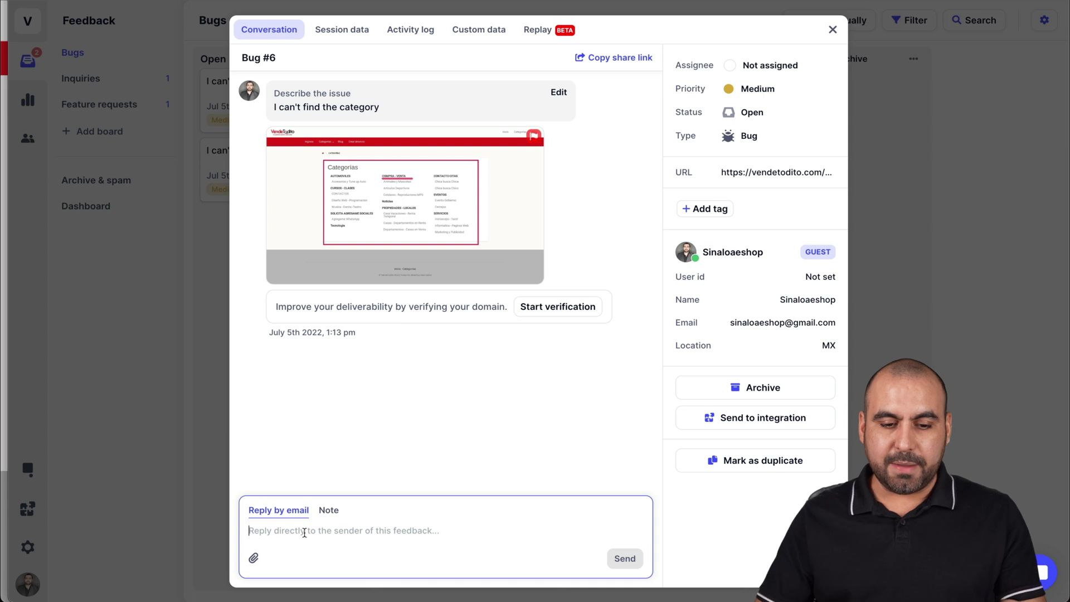
pyautogui.click(323, 512)
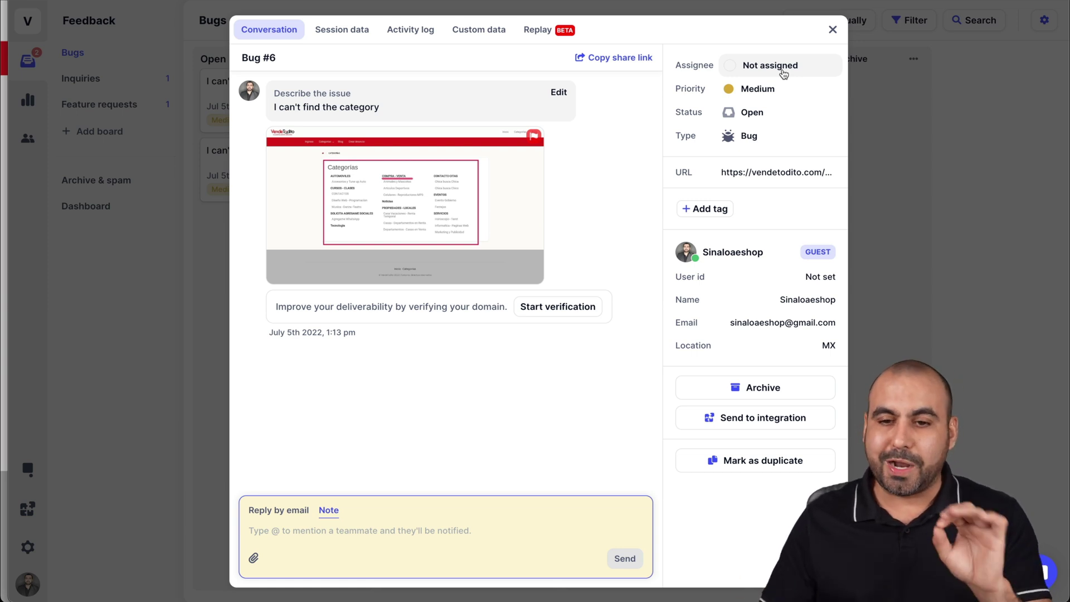
# Set Bug #6's priority to High, leaving its feedback type unchanged
pyautogui.click(762, 91)
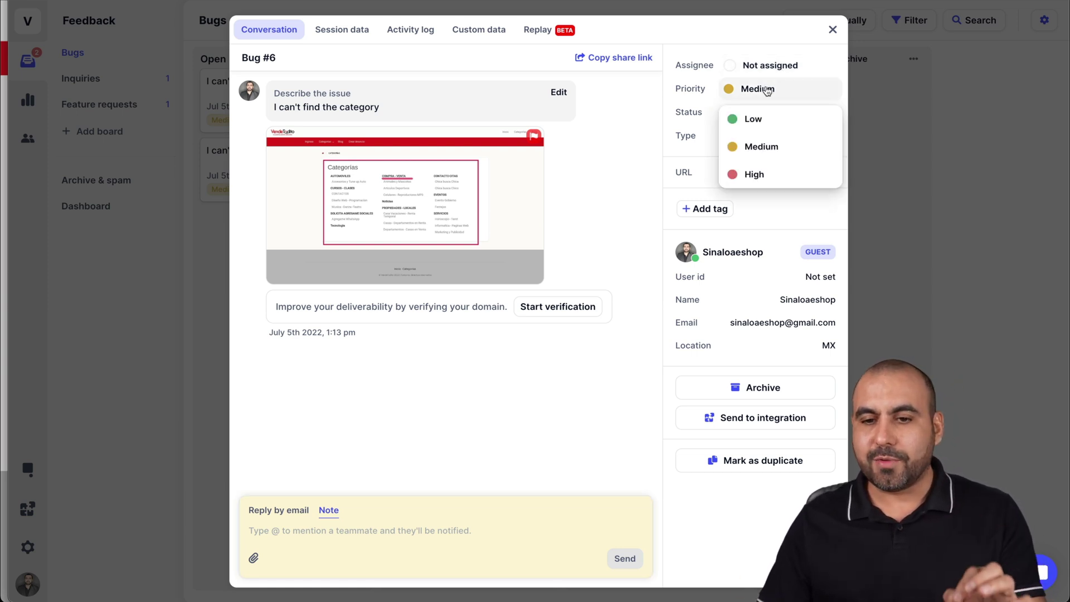
pyautogui.click(786, 176)
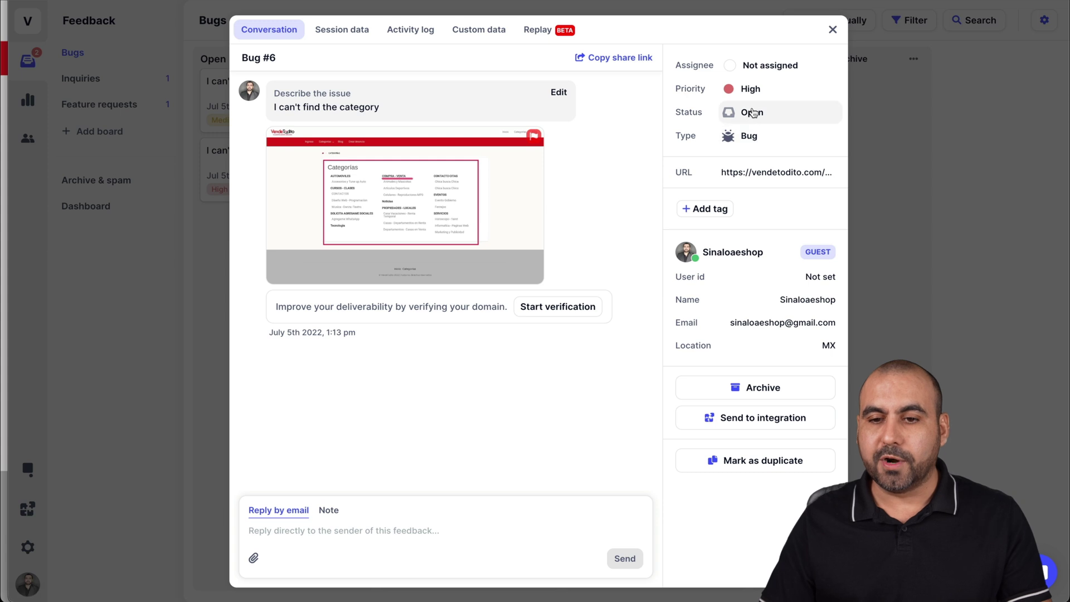
pyautogui.click(754, 139)
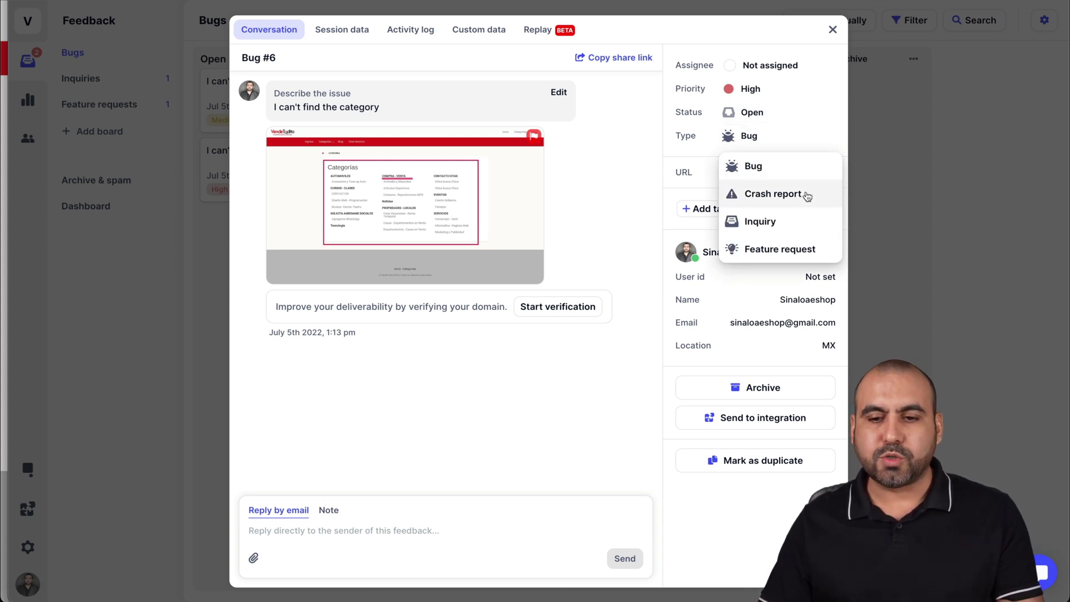
pyautogui.click(669, 142)
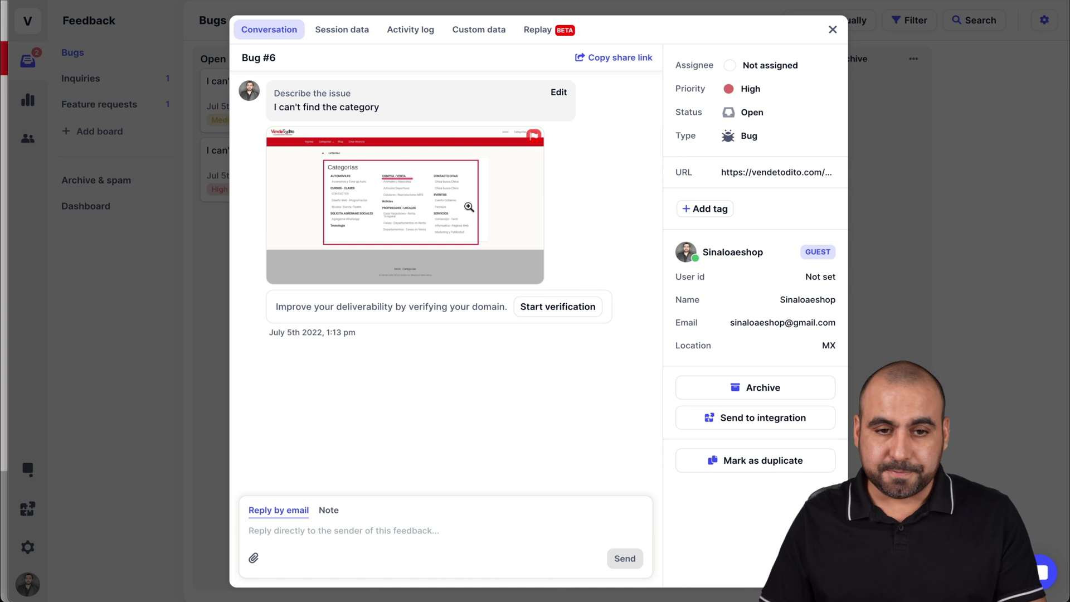
# Review the bug's session data and activity log, toggling the warning, click and event filters
pyautogui.click(342, 30)
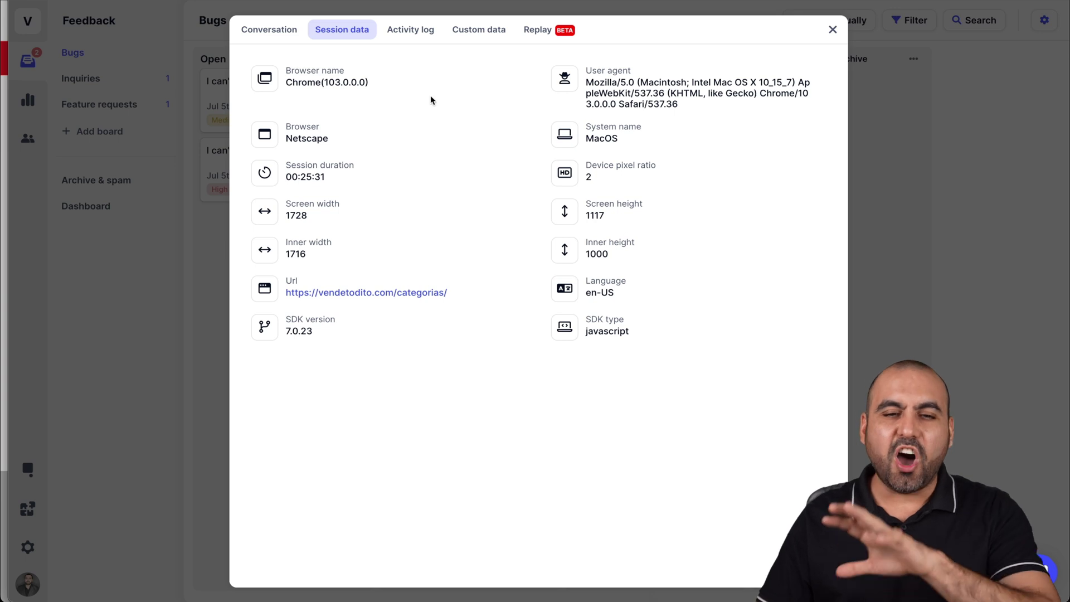
pyautogui.click(411, 30)
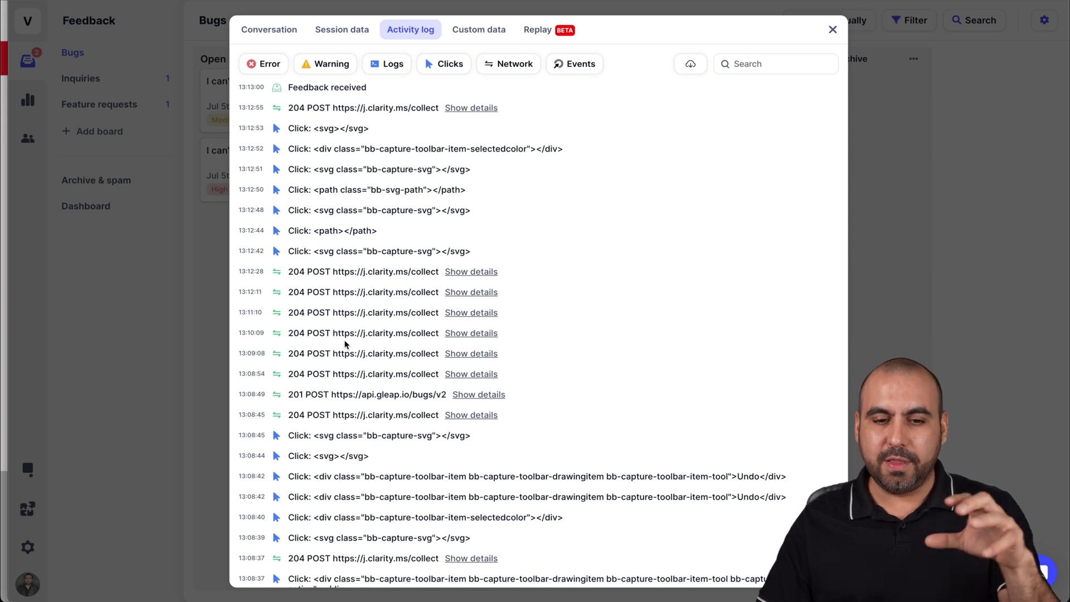
pyautogui.scroll(-5, 419, 405)
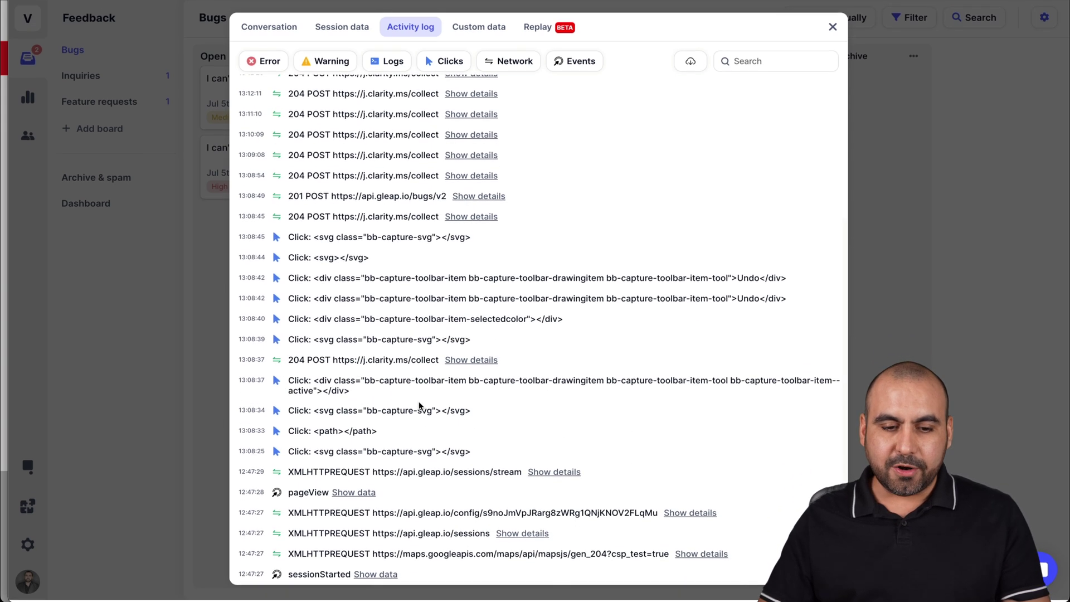
pyautogui.scroll(5, 419, 406)
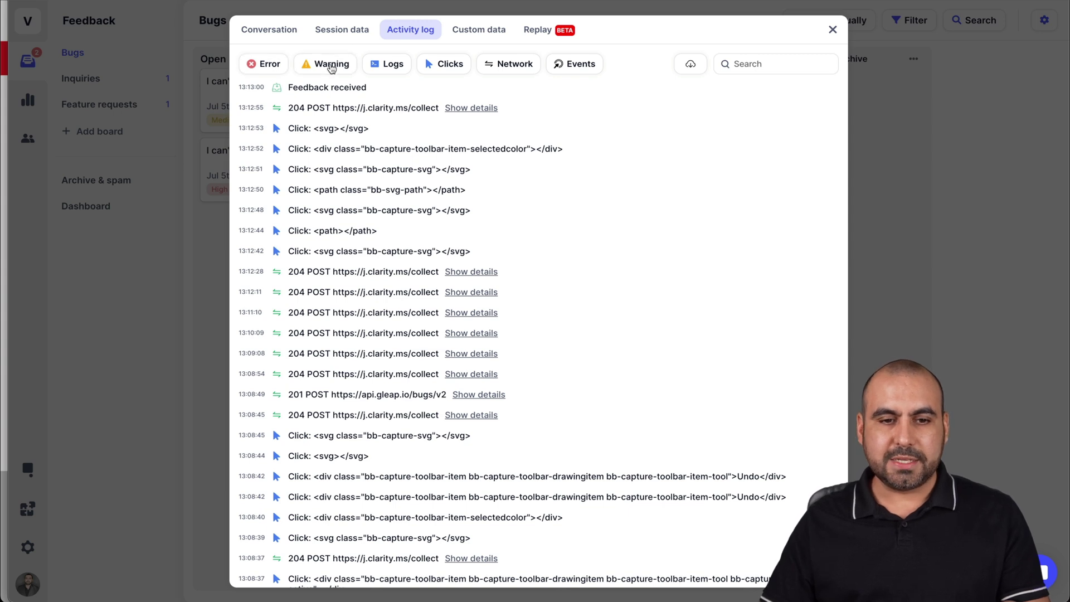
pyautogui.click(441, 64)
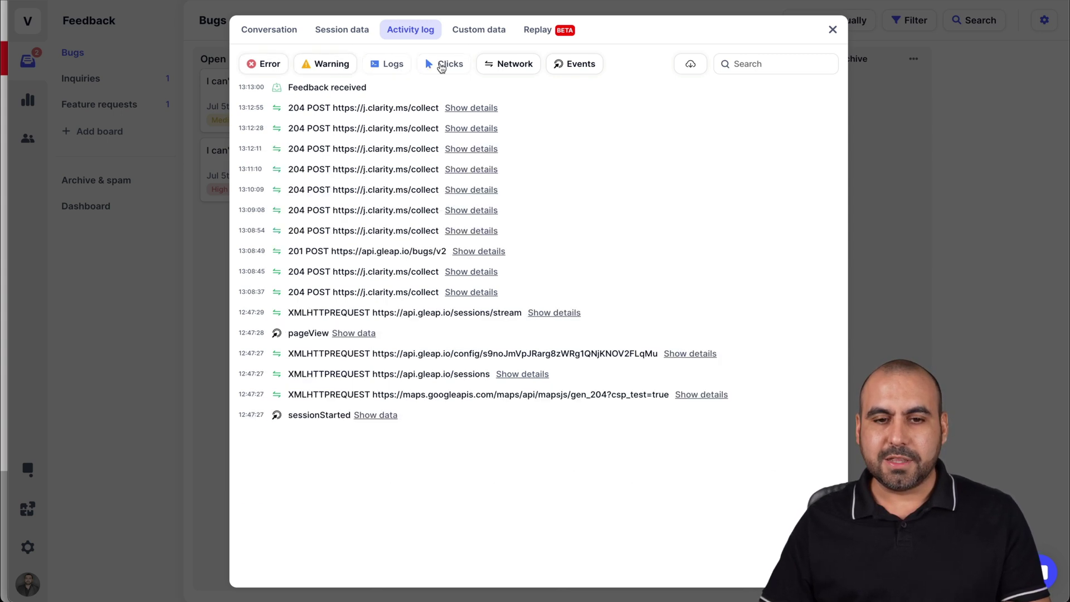
pyautogui.click(526, 64)
pyautogui.click(502, 63)
pyautogui.click(442, 63)
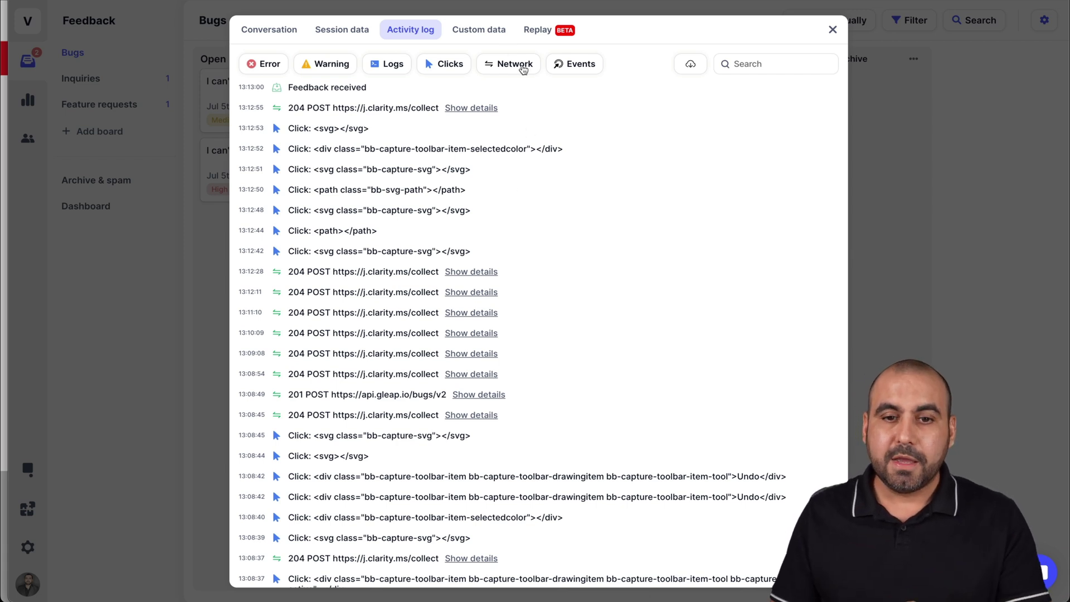
# Check the bug's custom data and session replay, then close the Bug #6 details
pyautogui.click(490, 31)
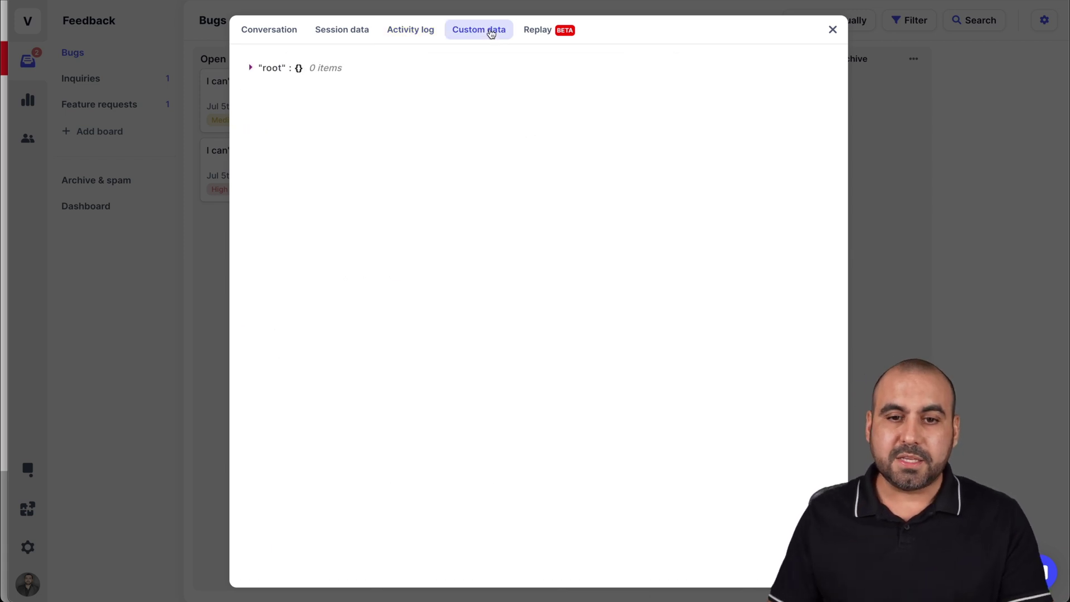
pyautogui.click(543, 32)
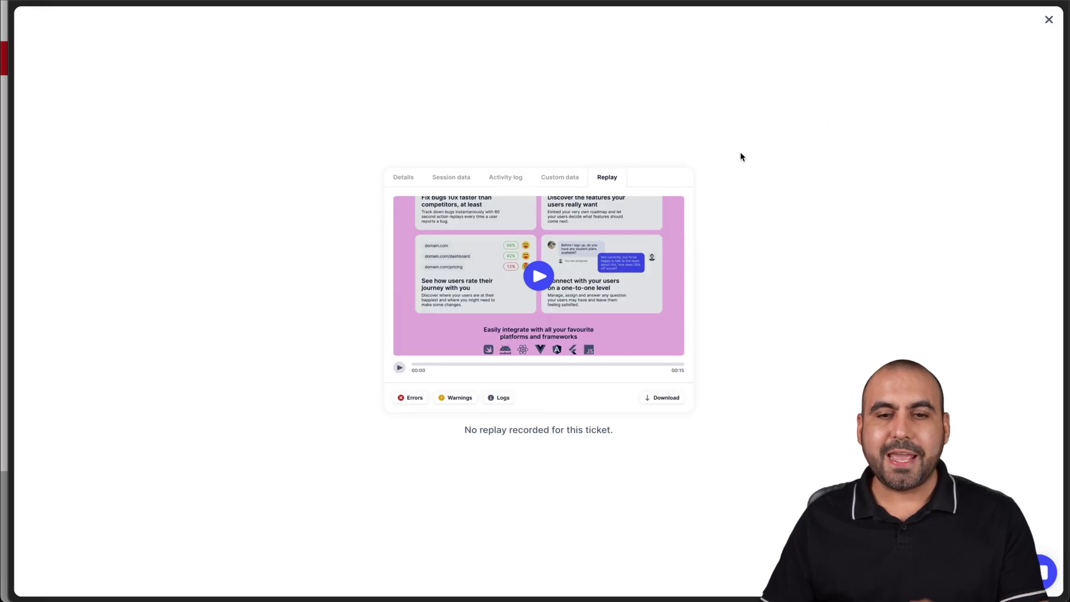
pyautogui.click(1047, 20)
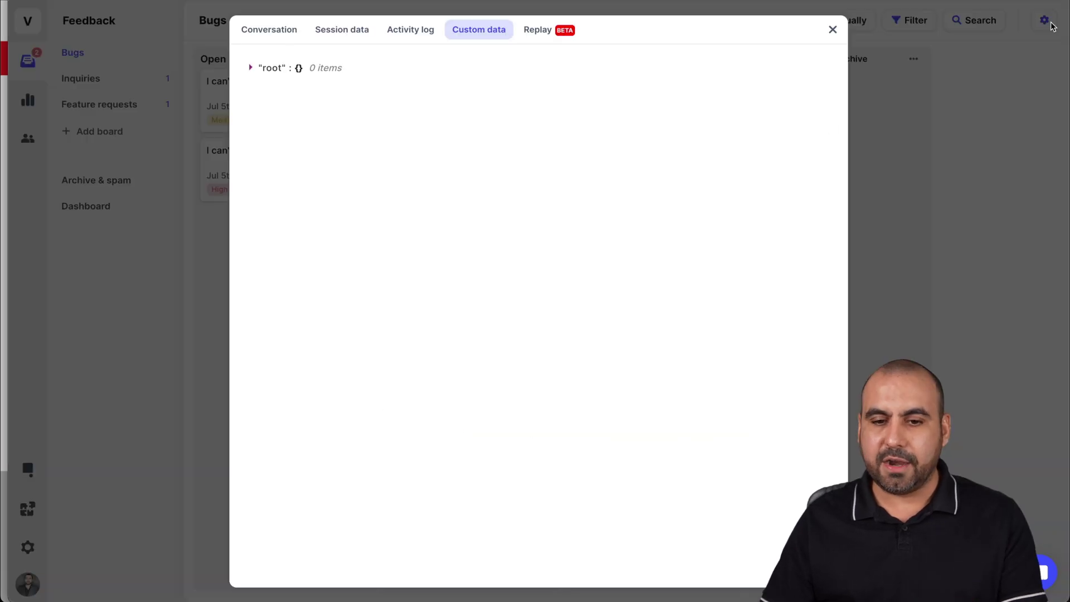
pyautogui.click(270, 30)
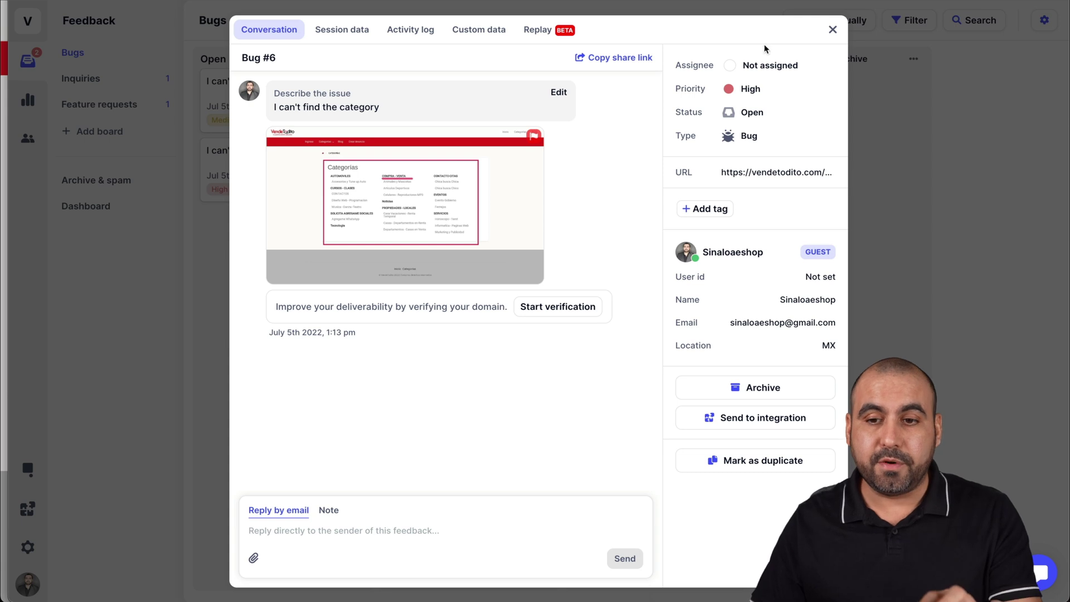
pyautogui.click(834, 31)
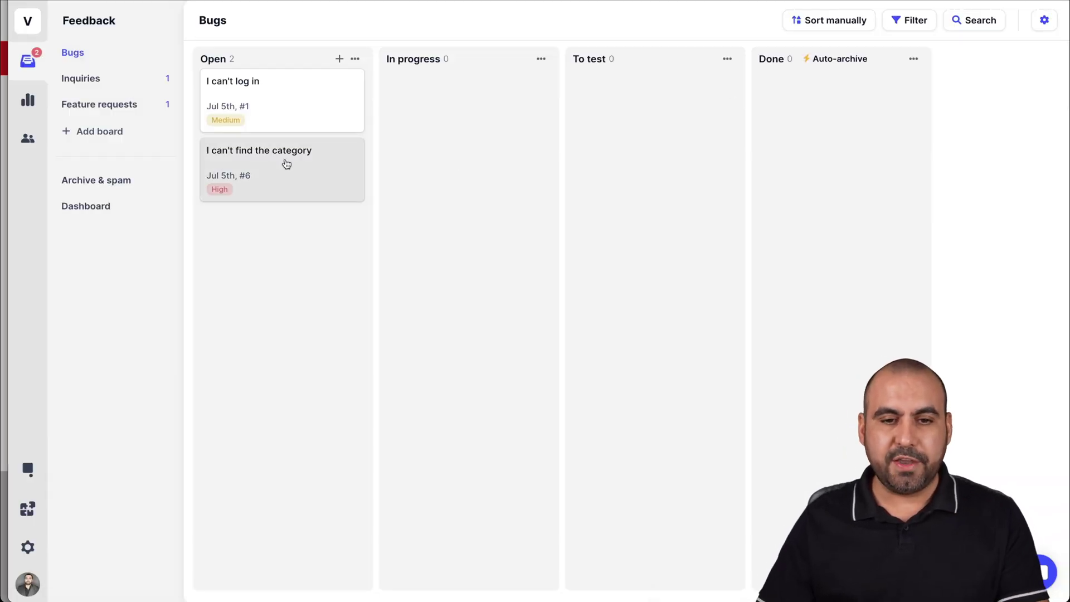
# Move the category bug through In progress and To test into Done
pyautogui.moveTo(286, 164); pyautogui.dragTo(476, 101)
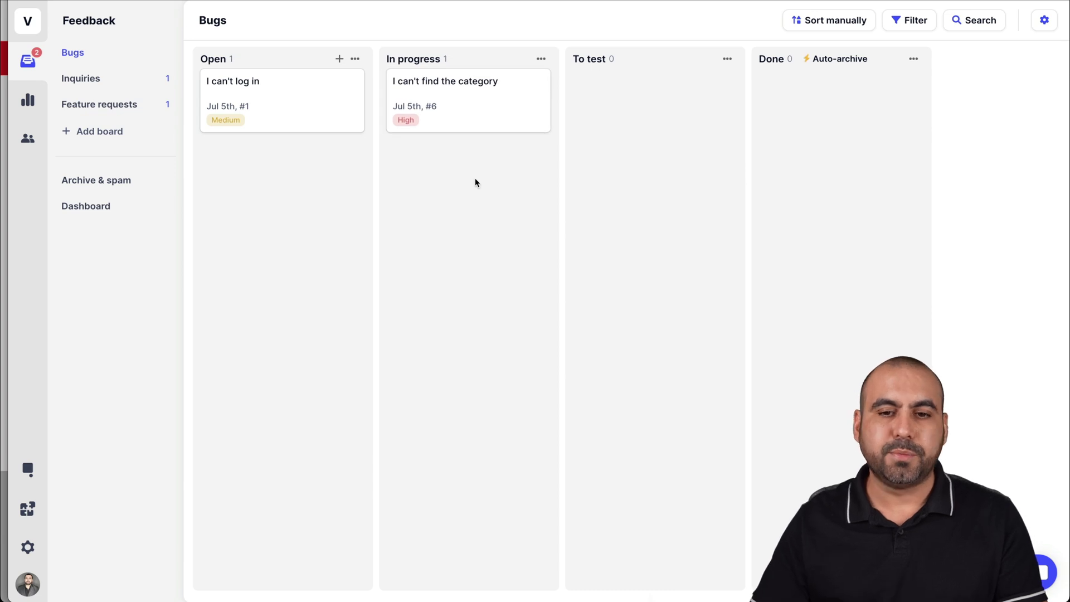
pyautogui.moveTo(454, 100); pyautogui.dragTo(649, 95)
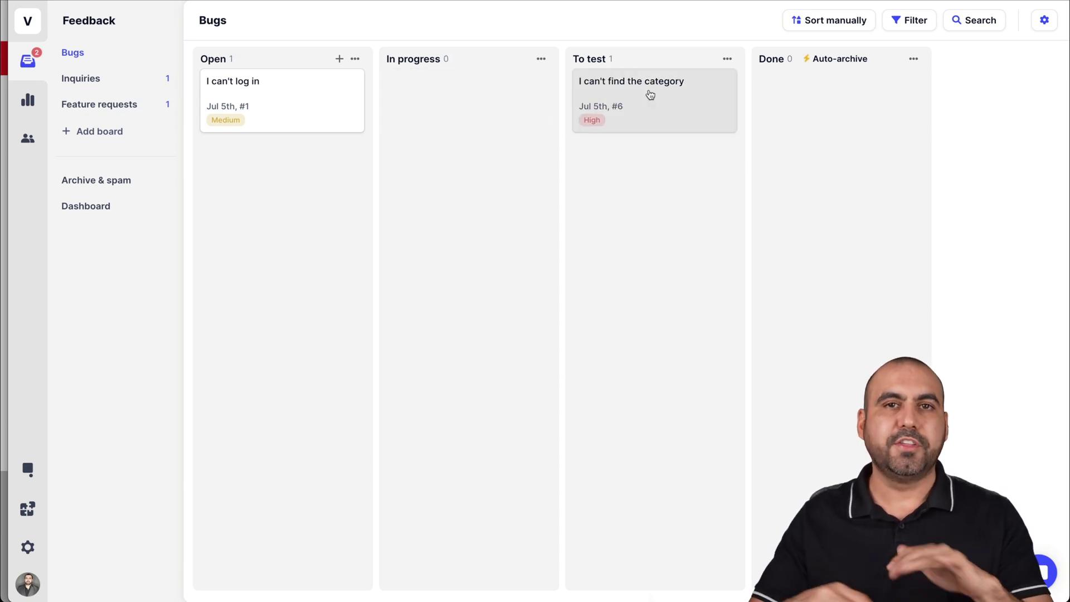
pyautogui.moveTo(650, 94); pyautogui.dragTo(826, 135)
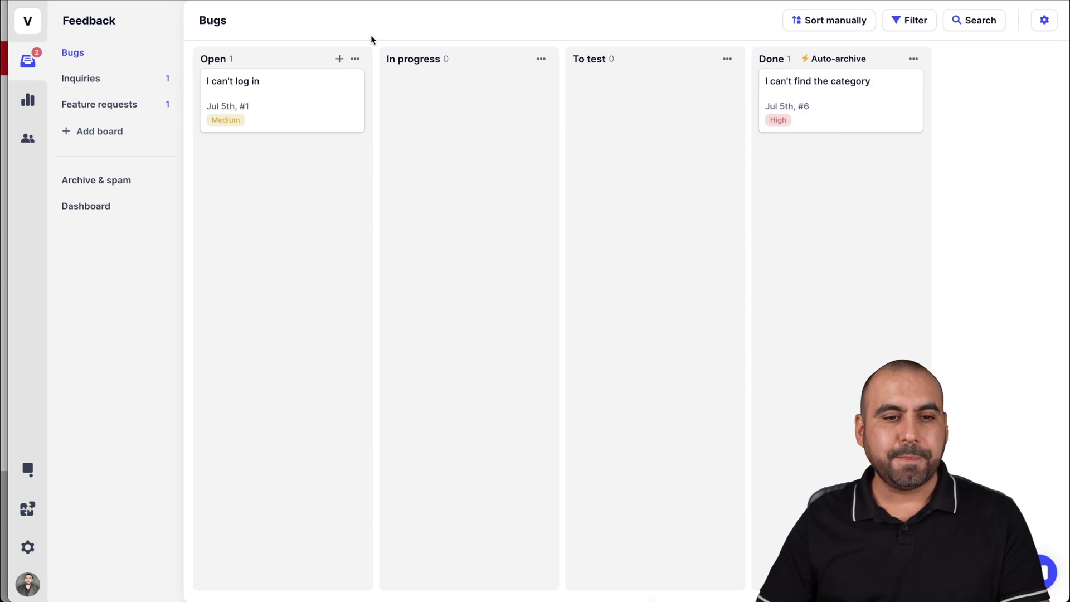
# Review the "I need more help" inquiry's conversation, session and custom data, then go to Feature requests
pyautogui.click(79, 80)
pyautogui.click(267, 88)
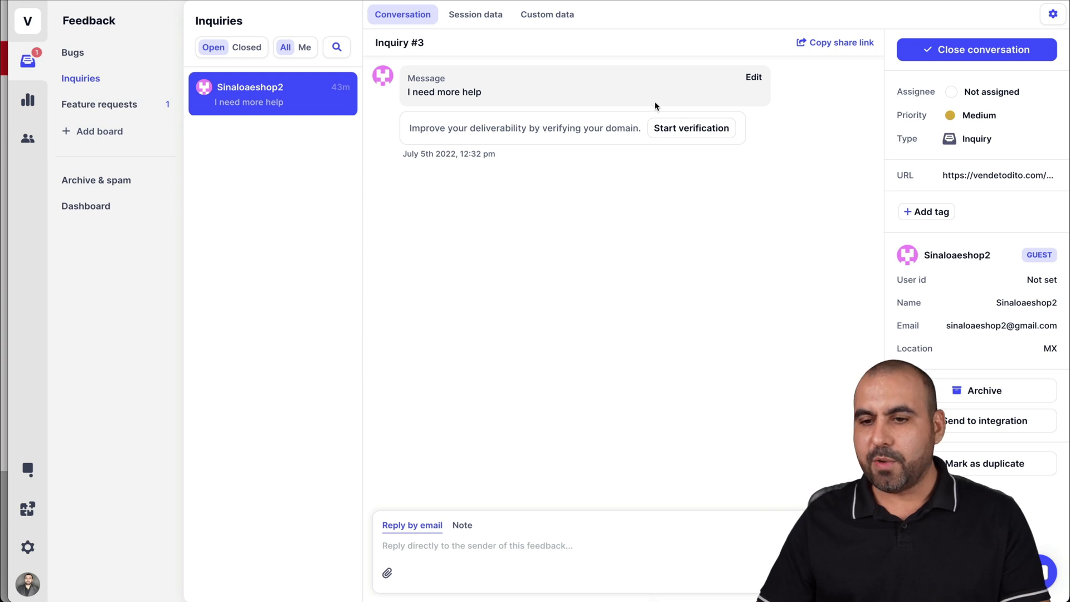
pyautogui.click(484, 16)
pyautogui.click(546, 16)
pyautogui.click(406, 18)
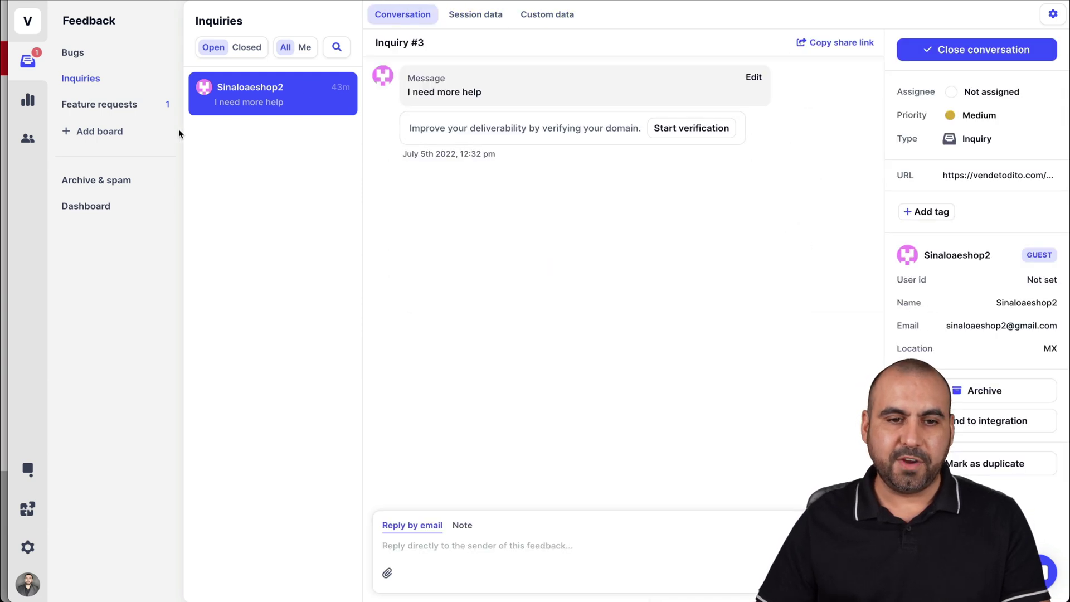
pyautogui.click(100, 109)
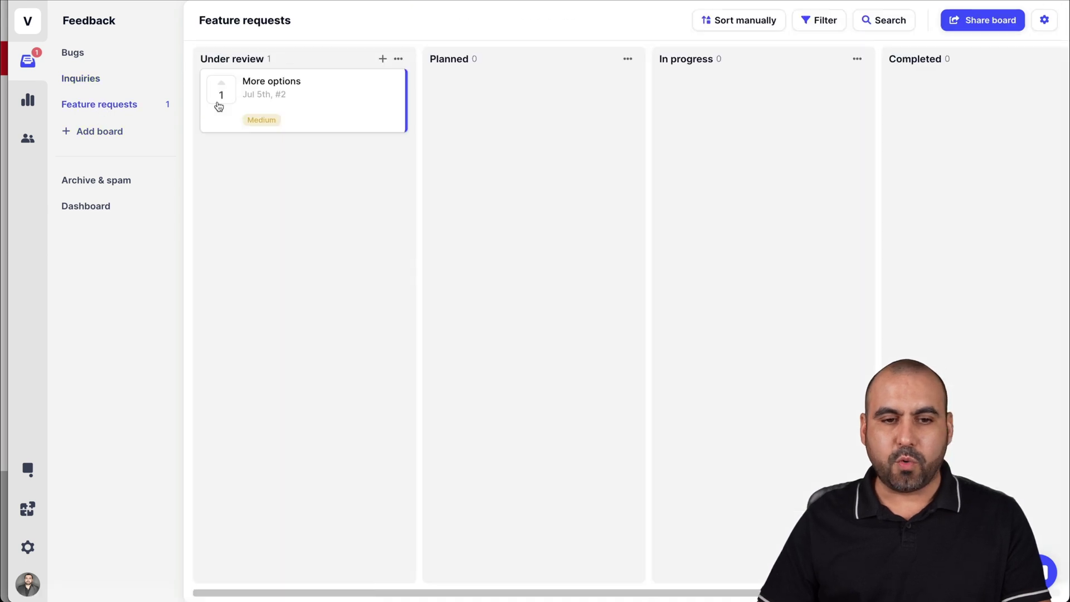
# Review the More options request's subscribers, session data and custom data
pyautogui.click(321, 91)
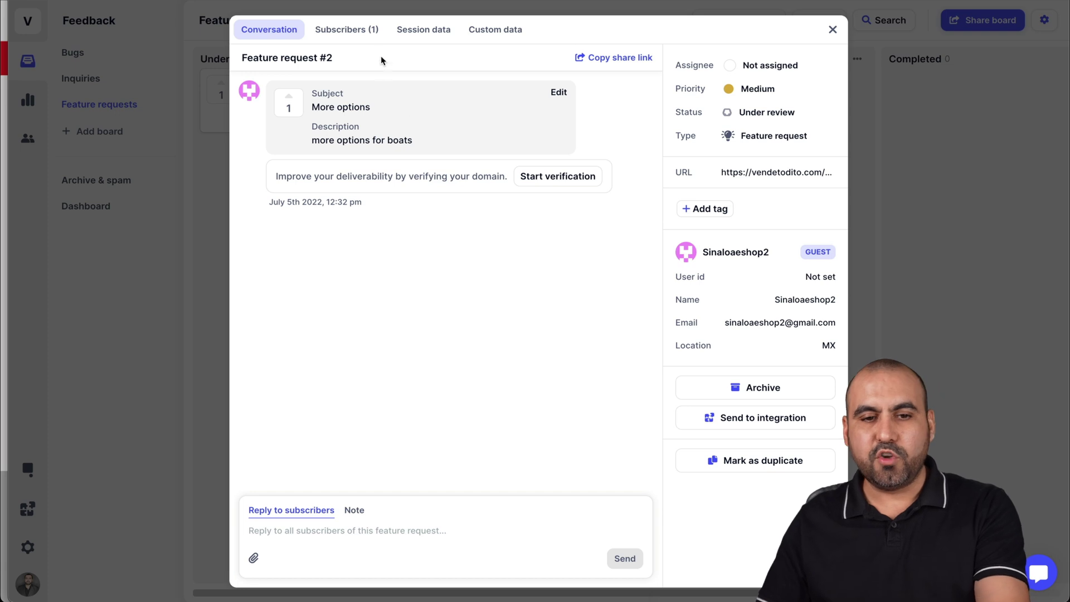
pyautogui.click(363, 32)
pyautogui.click(424, 29)
pyautogui.click(496, 29)
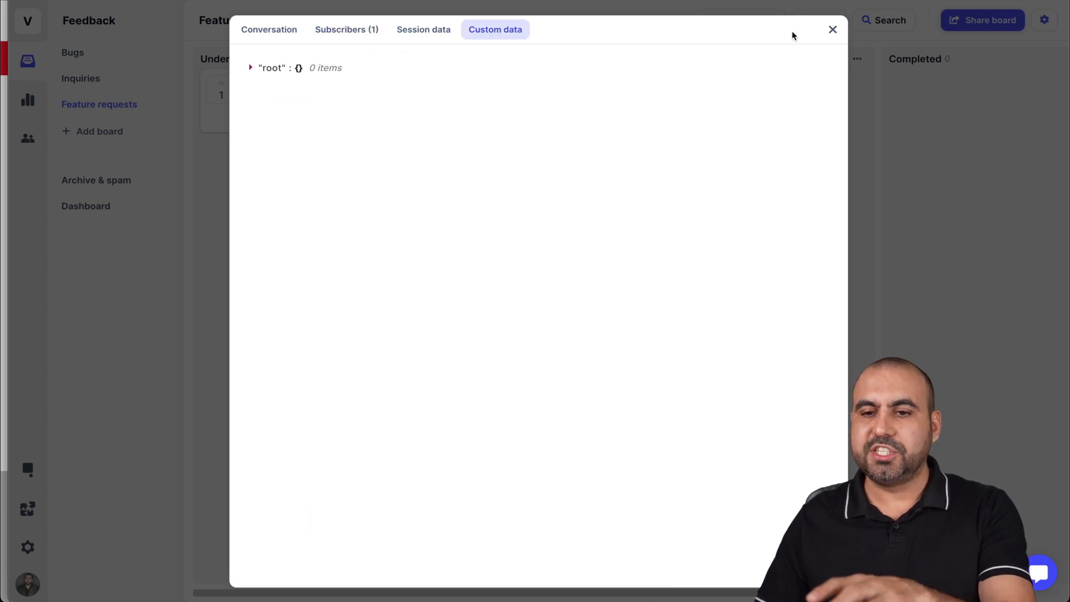
pyautogui.click(832, 29)
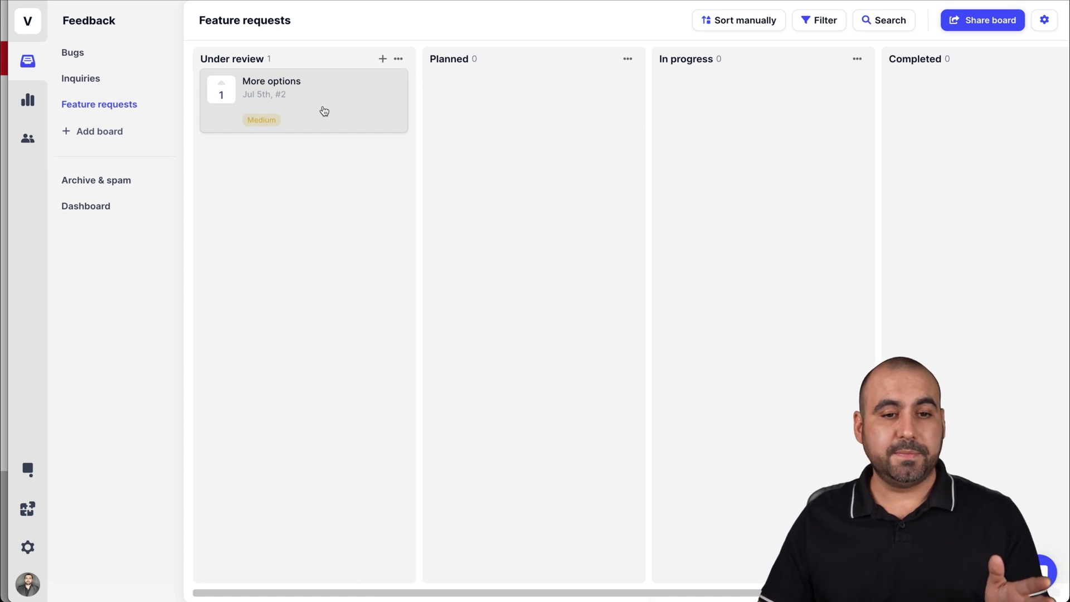
# Move the More options request through Planned into In progress
pyautogui.moveTo(329, 103); pyautogui.dragTo(530, 134)
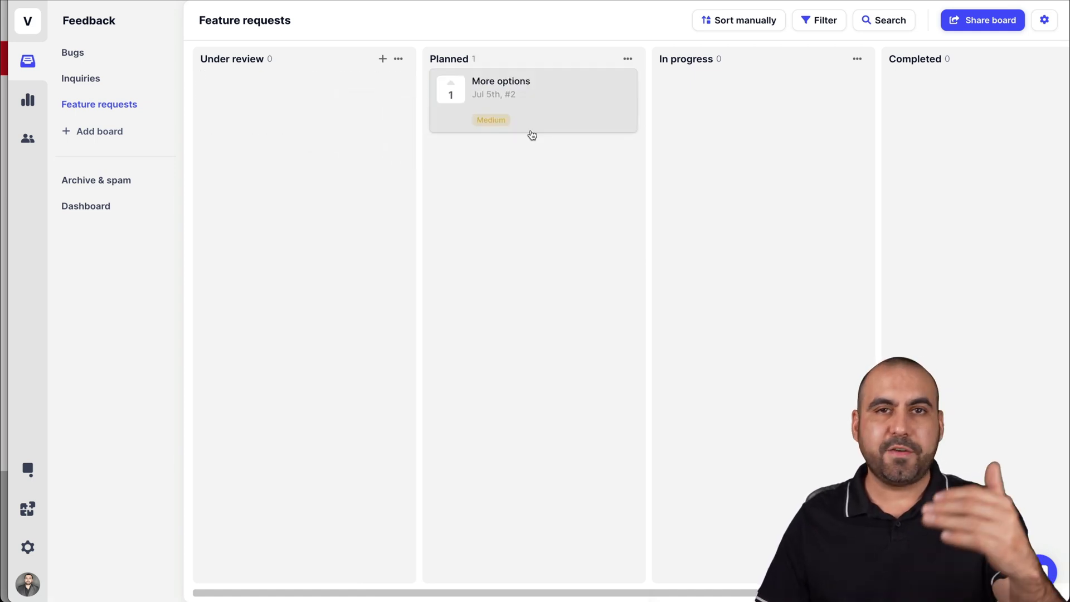
pyautogui.moveTo(525, 111); pyautogui.dragTo(736, 117)
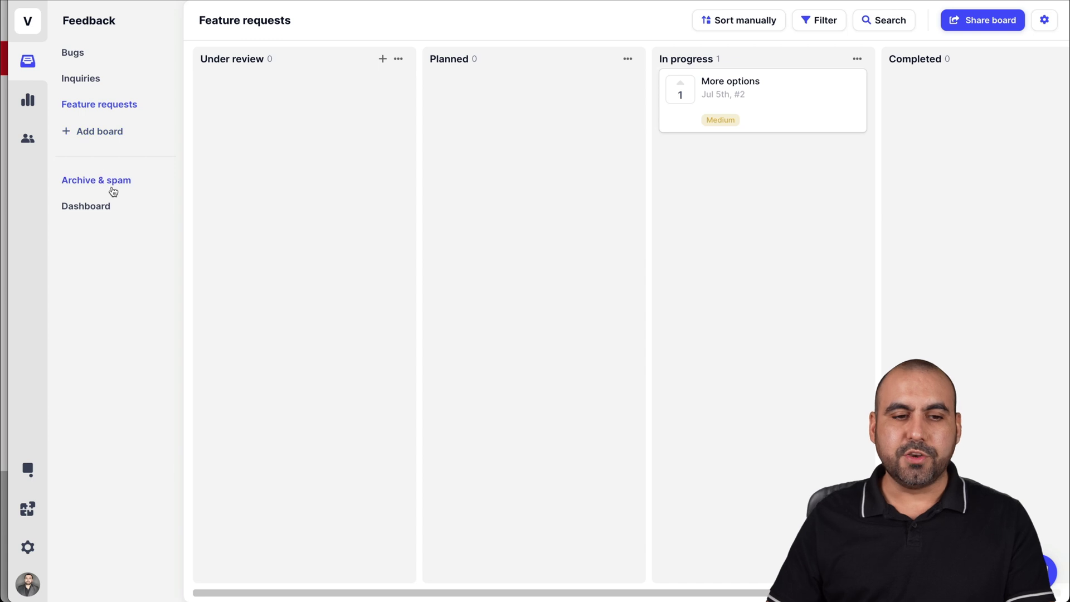
# View the feedback Dashboard, then start a new survey from the Surveys page
pyautogui.click(92, 205)
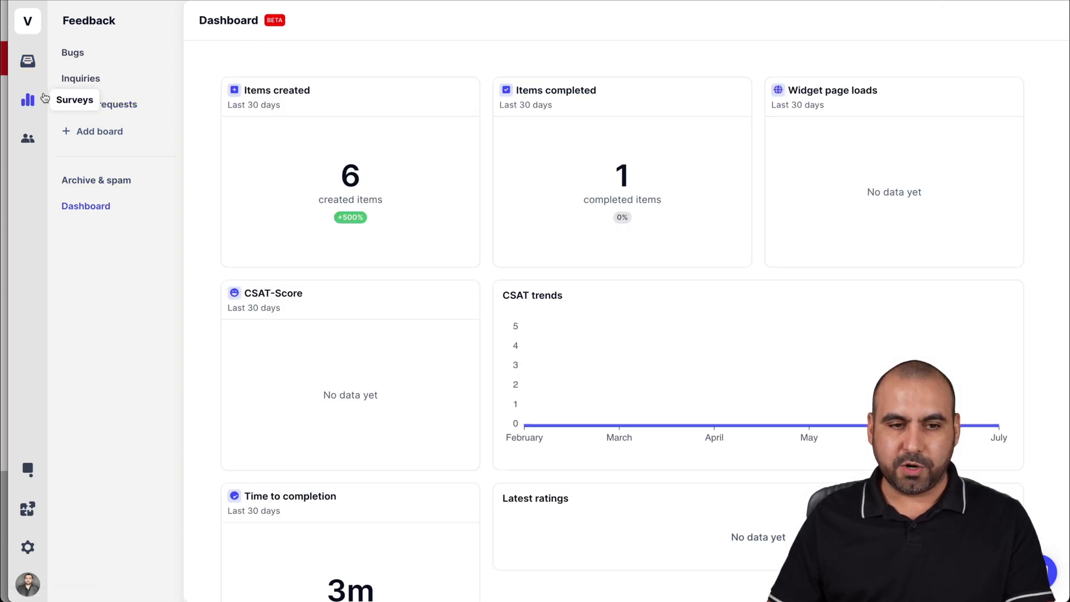
pyautogui.click(27, 100)
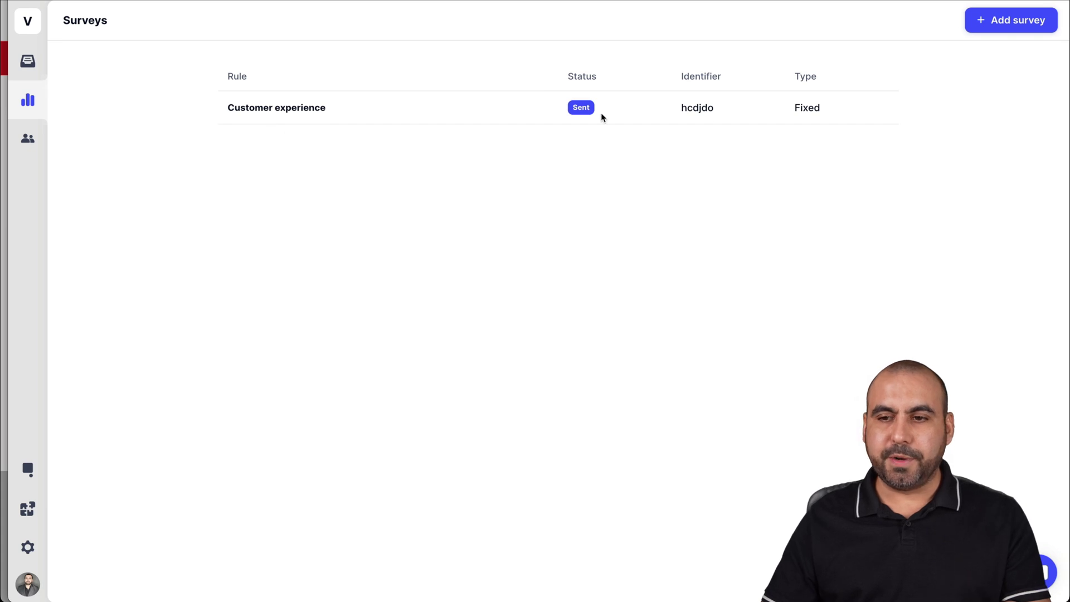
pyautogui.click(1026, 20)
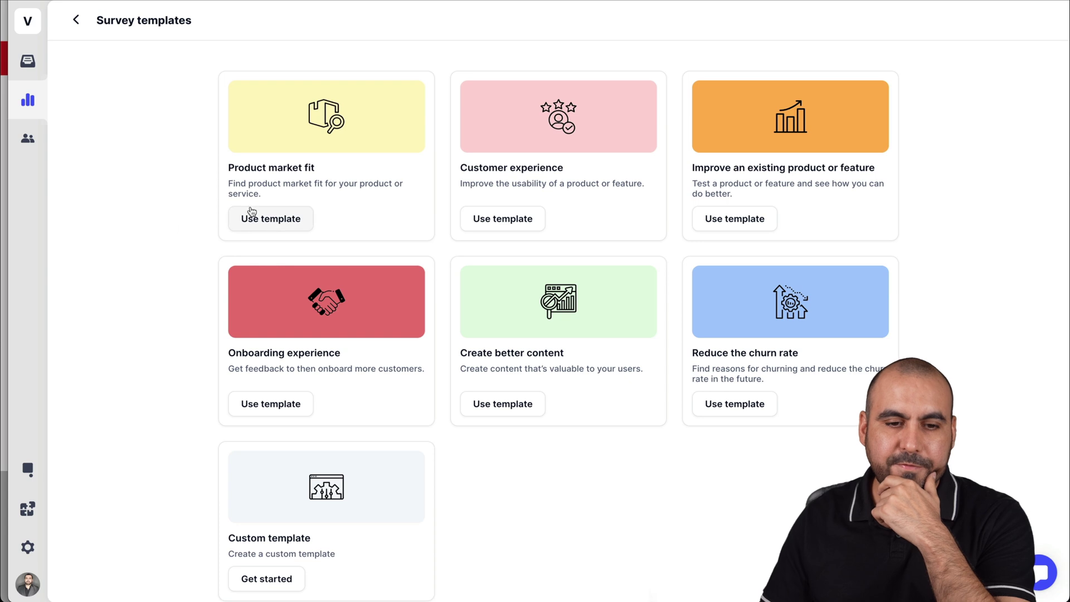
# Create a Product market fit survey, keep Collect email on, review its audience, then go to Sessions
pyautogui.click(273, 219)
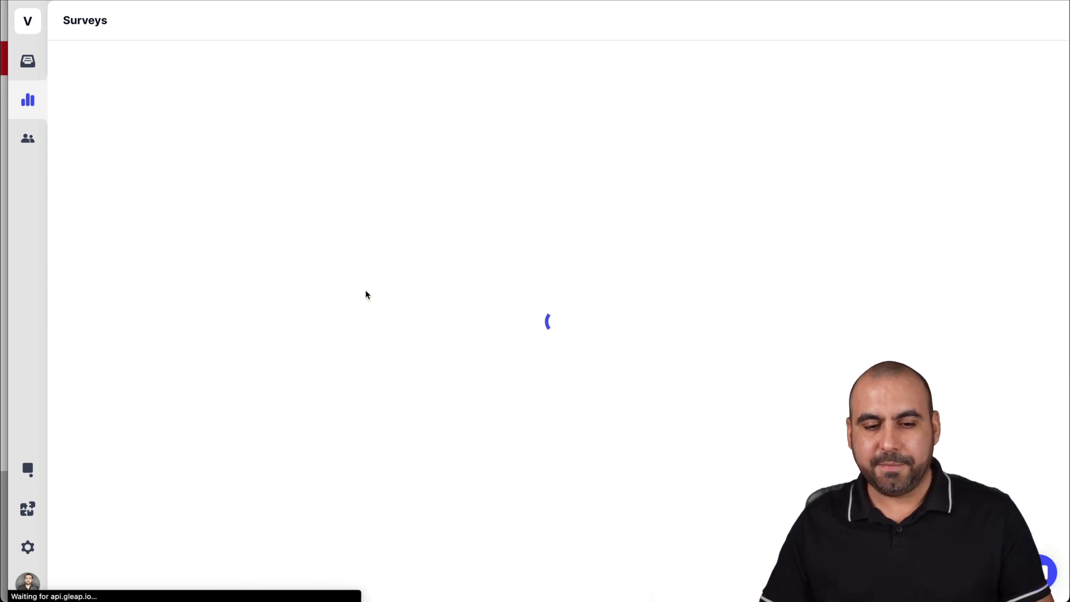
pyautogui.scroll(-2, 556, 398)
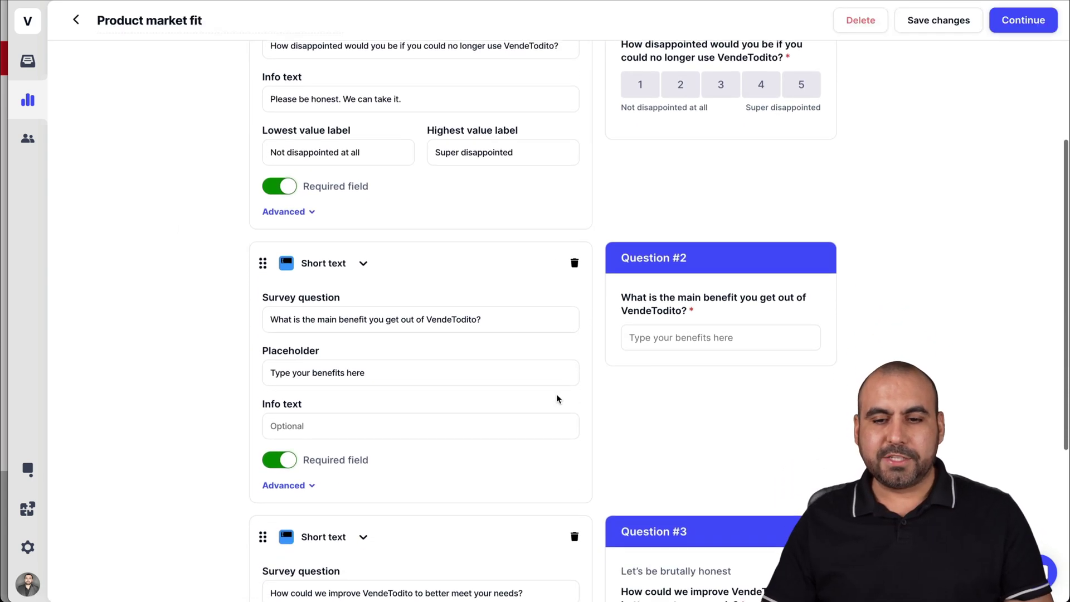
pyautogui.scroll(2, 558, 399)
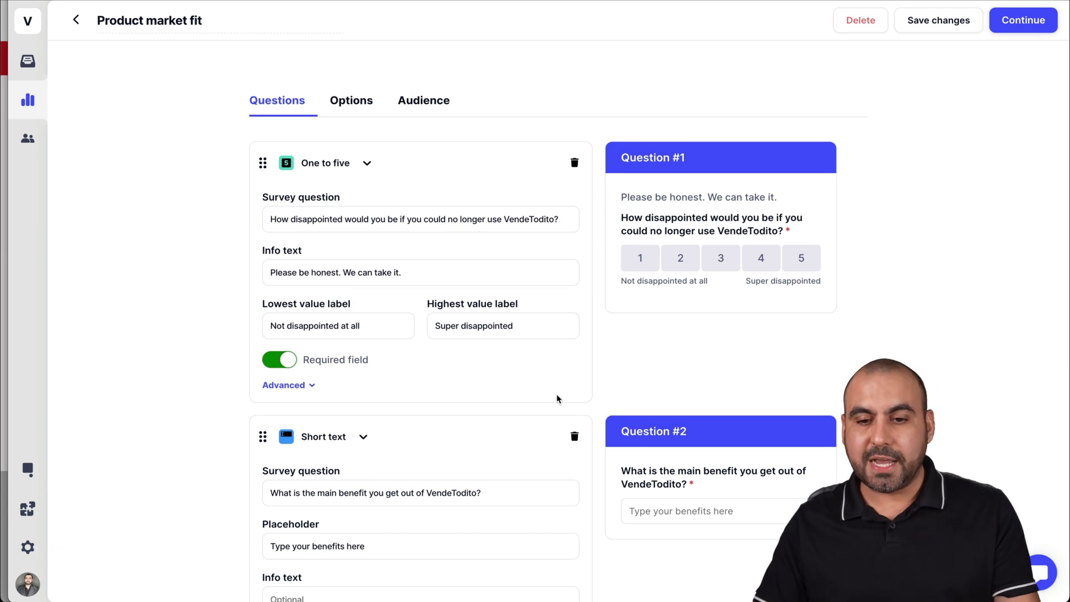
pyautogui.scroll(-3, 623, 417)
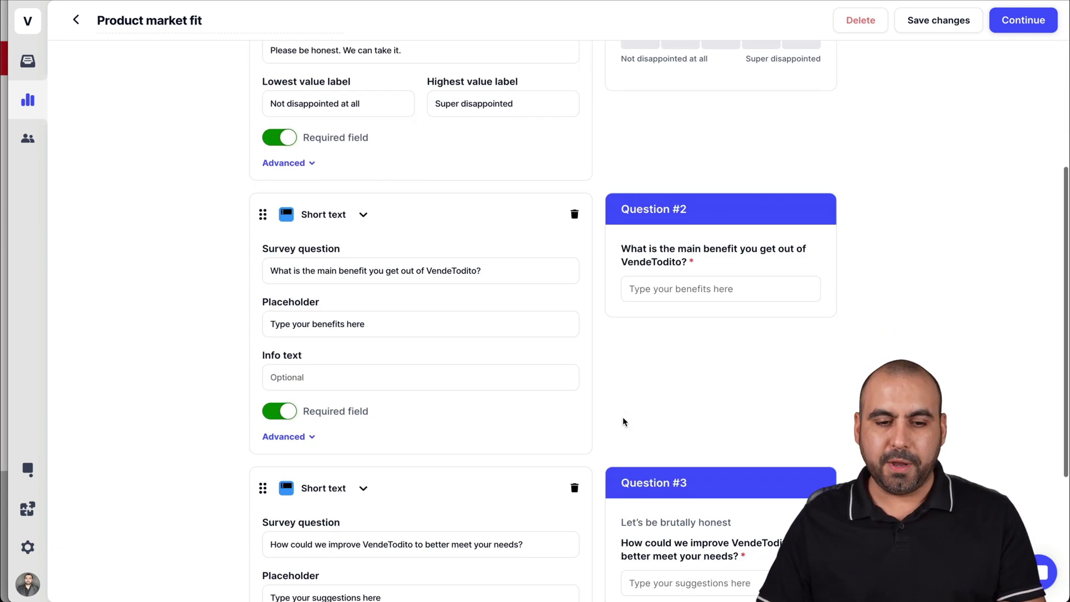
pyautogui.scroll(-3, 622, 417)
pyautogui.scroll(6, 622, 417)
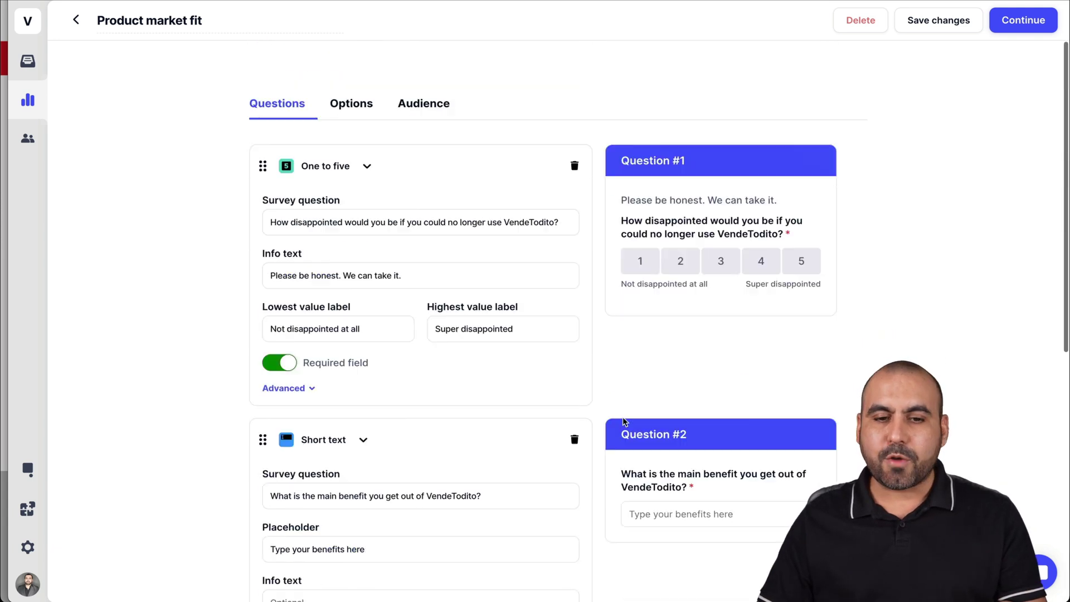
pyautogui.click(362, 112)
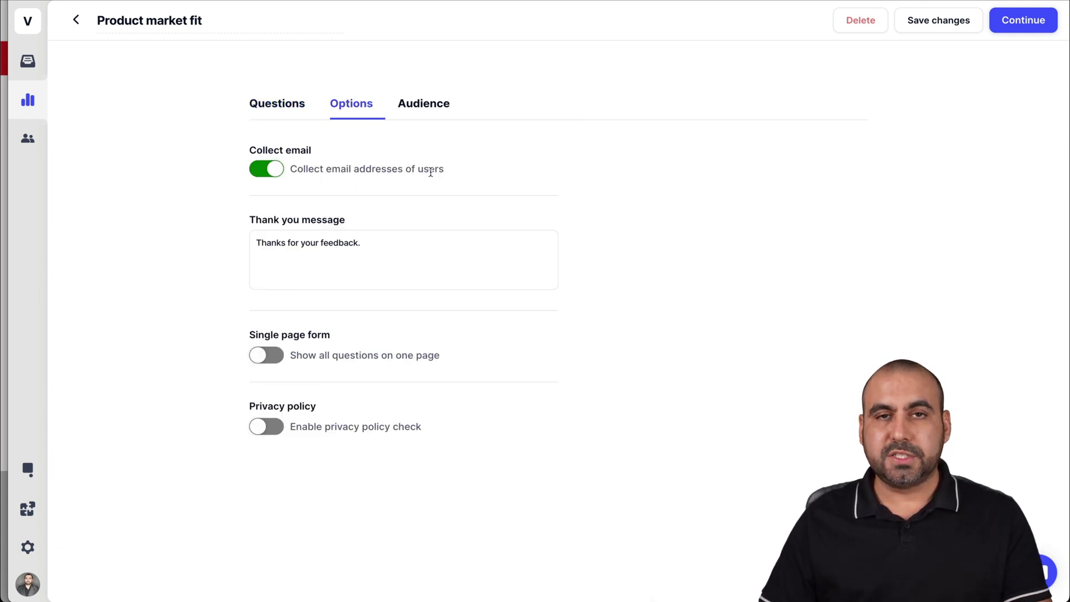
pyautogui.click(269, 172)
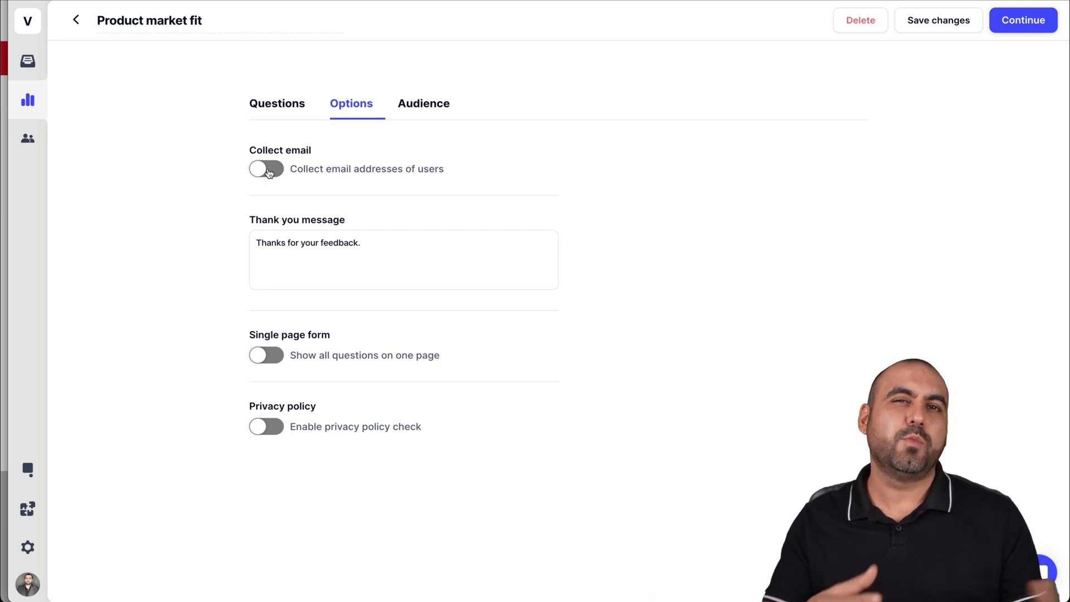
pyautogui.click(268, 172)
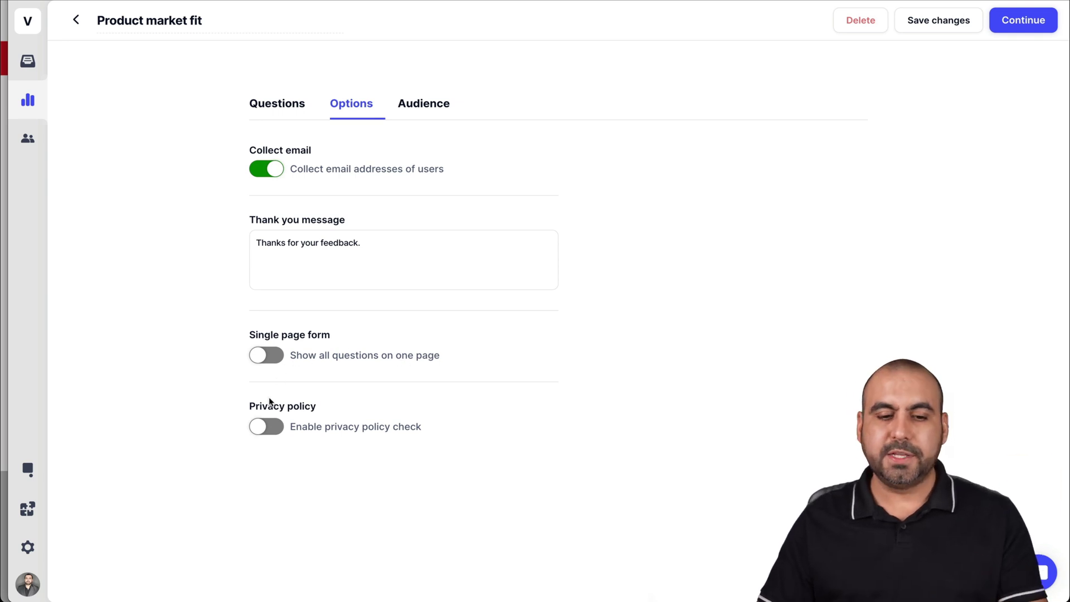
pyautogui.click(421, 113)
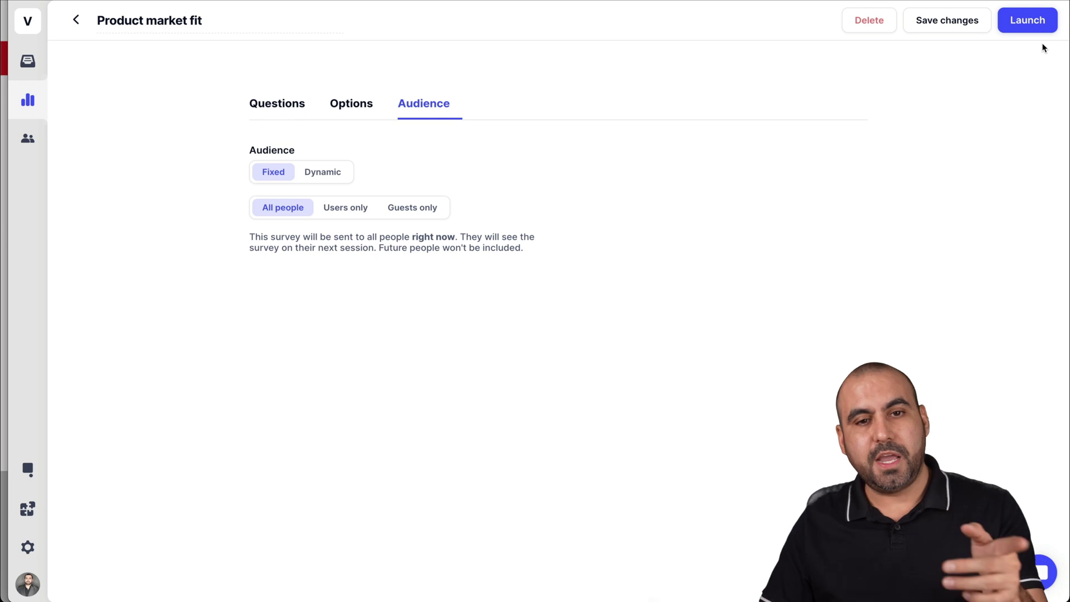
pyautogui.click(28, 138)
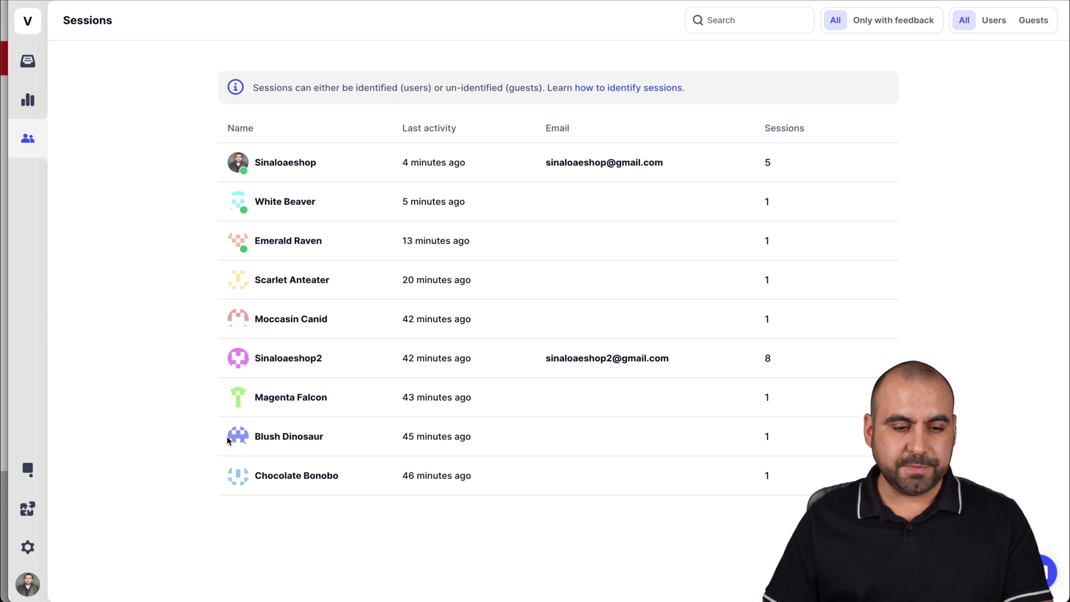
# Show the widget Customize page with its live feedback widget preview
pyautogui.click(27, 469)
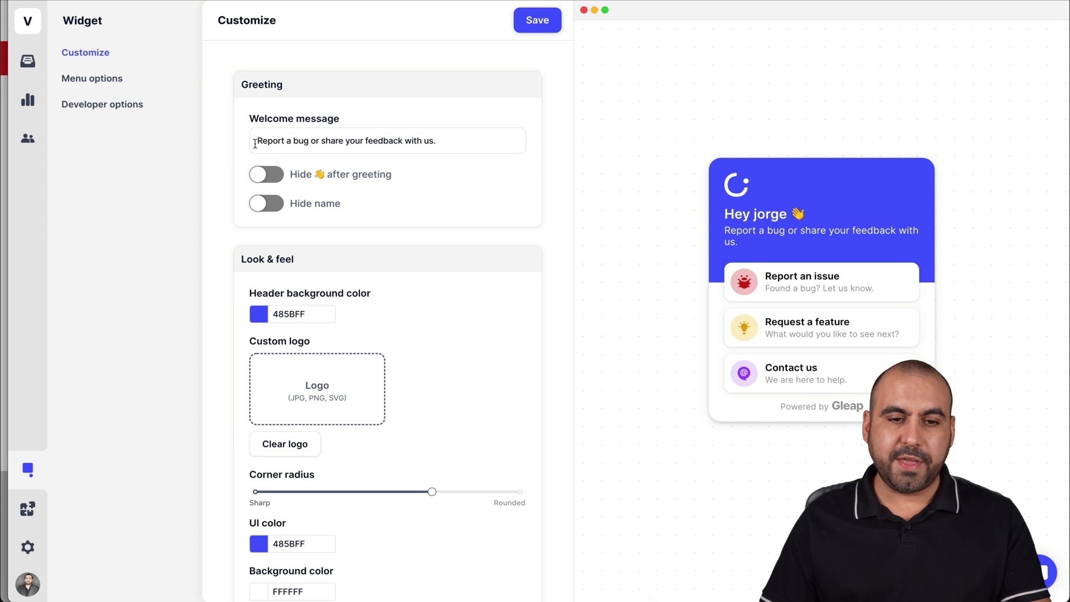
# Adjust the widget greeting field and remove the Gleap branding from the widget
pyautogui.moveTo(251, 119); pyautogui.dragTo(358, 121)
pyautogui.click(377, 121)
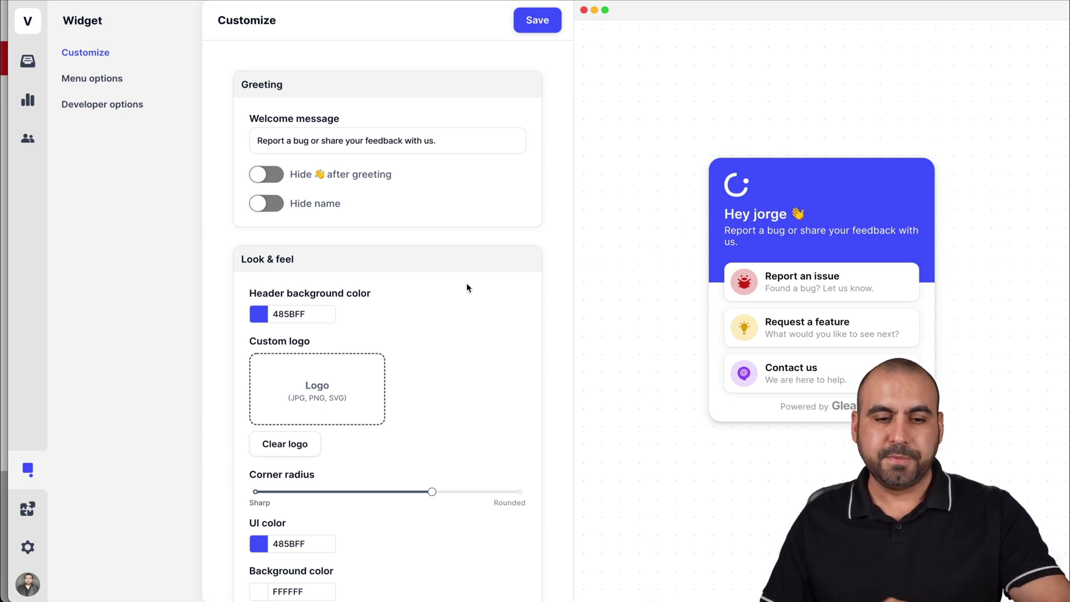
pyautogui.scroll(-1, 466, 287)
pyautogui.scroll(-2, 320, 248)
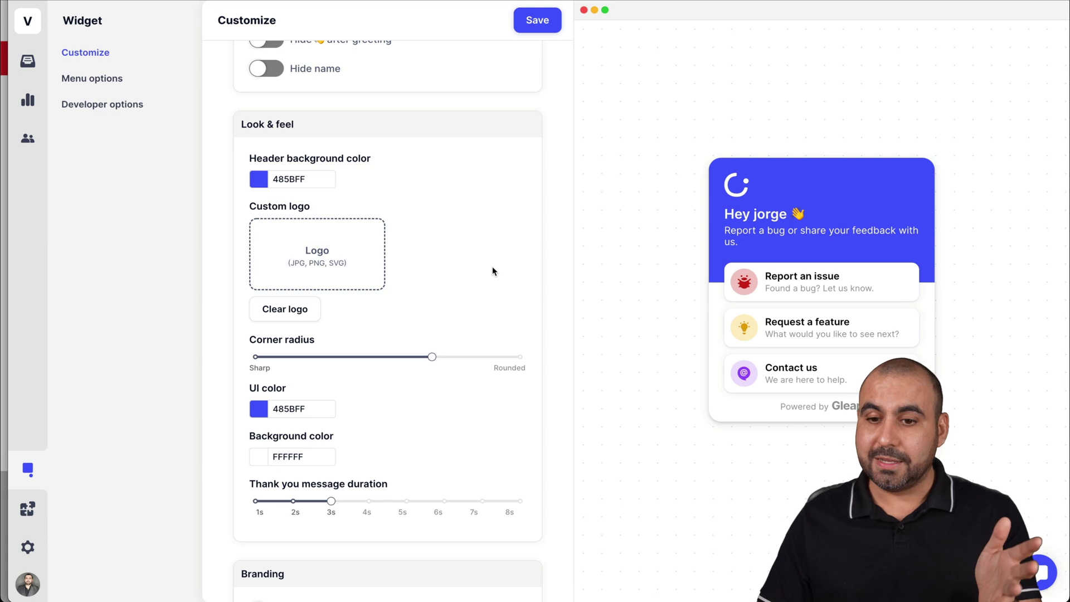
pyautogui.scroll(-2, 525, 195)
pyautogui.scroll(-2, 463, 223)
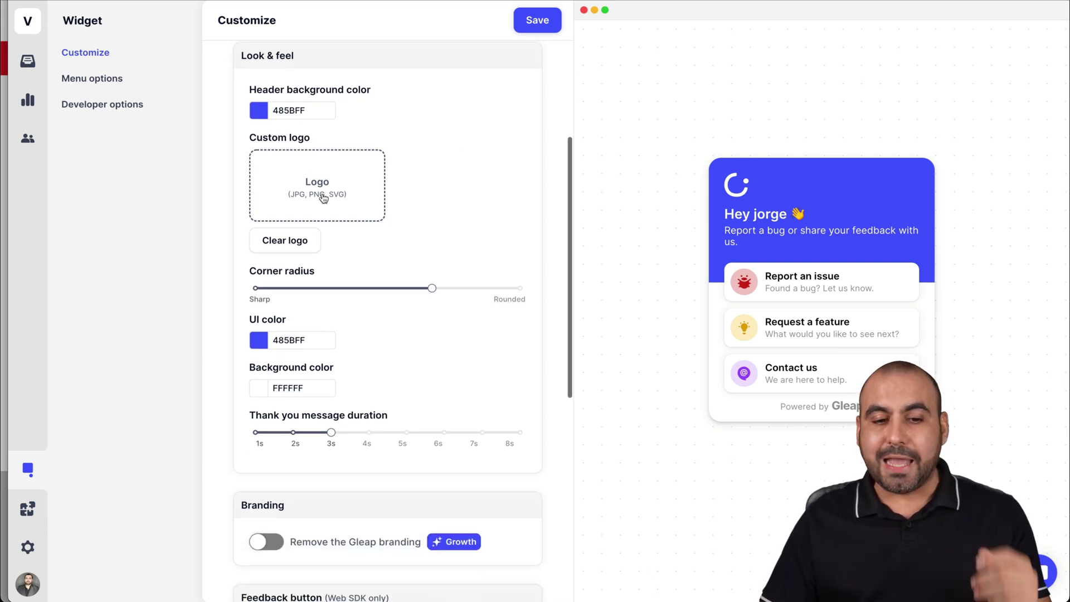
pyautogui.scroll(-3, 326, 276)
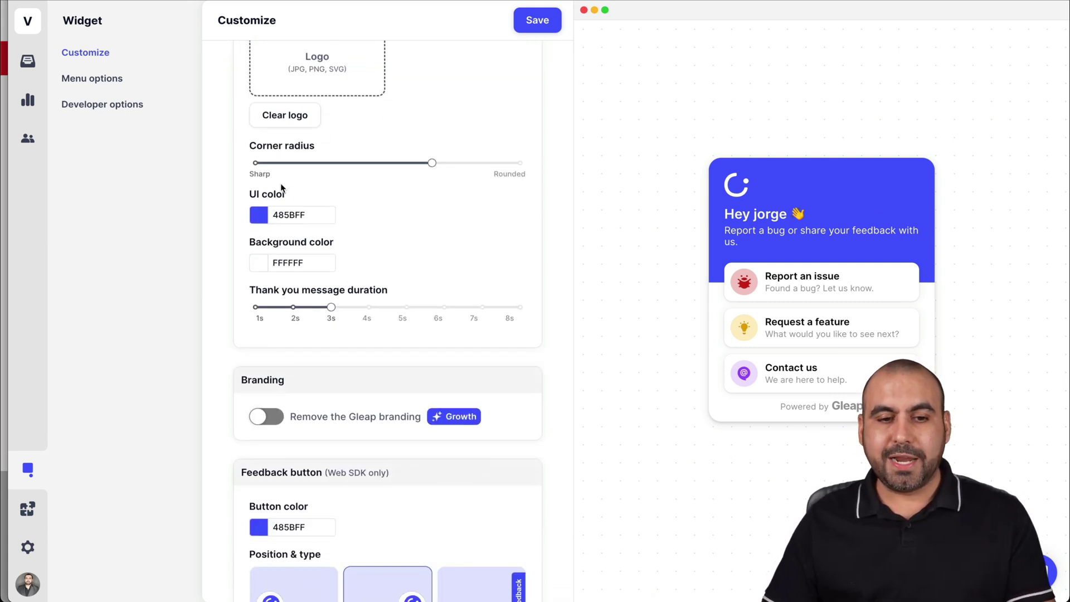
pyautogui.scroll(-1, 280, 226)
pyautogui.scroll(-1, 281, 234)
pyautogui.scroll(-3, 279, 239)
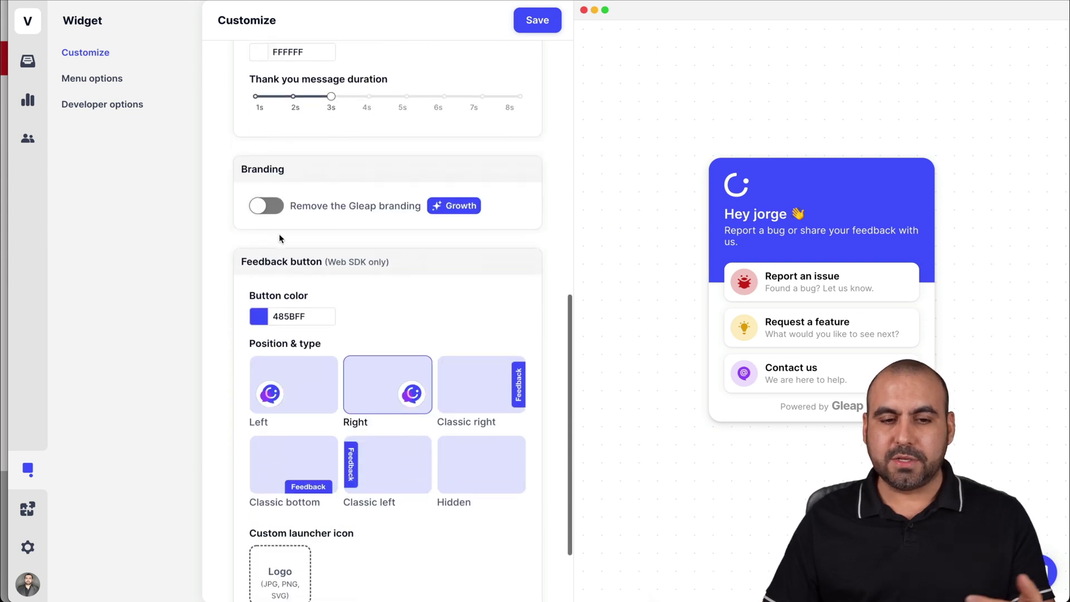
pyautogui.click(268, 208)
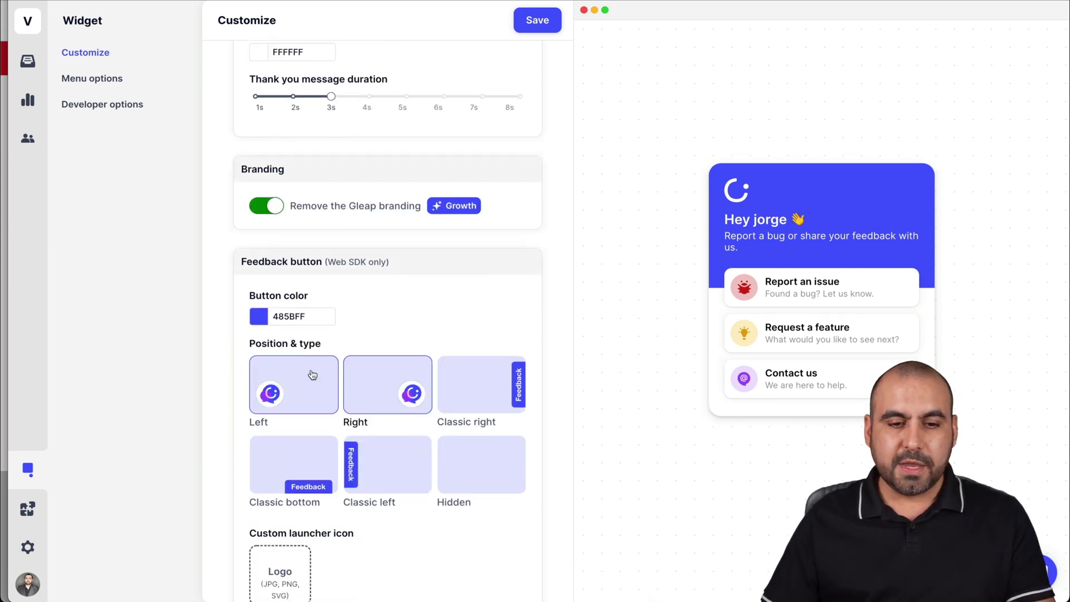
pyautogui.scroll(-2, 312, 375)
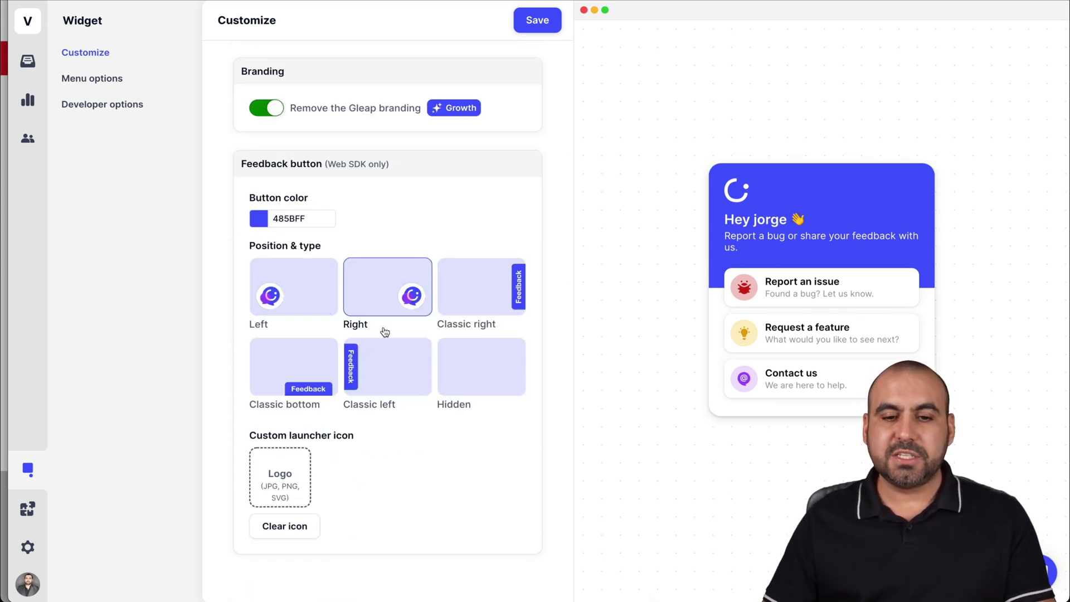
# Switch the launcher to a Classic right Feedback tab, then head to Integrations
pyautogui.click(493, 274)
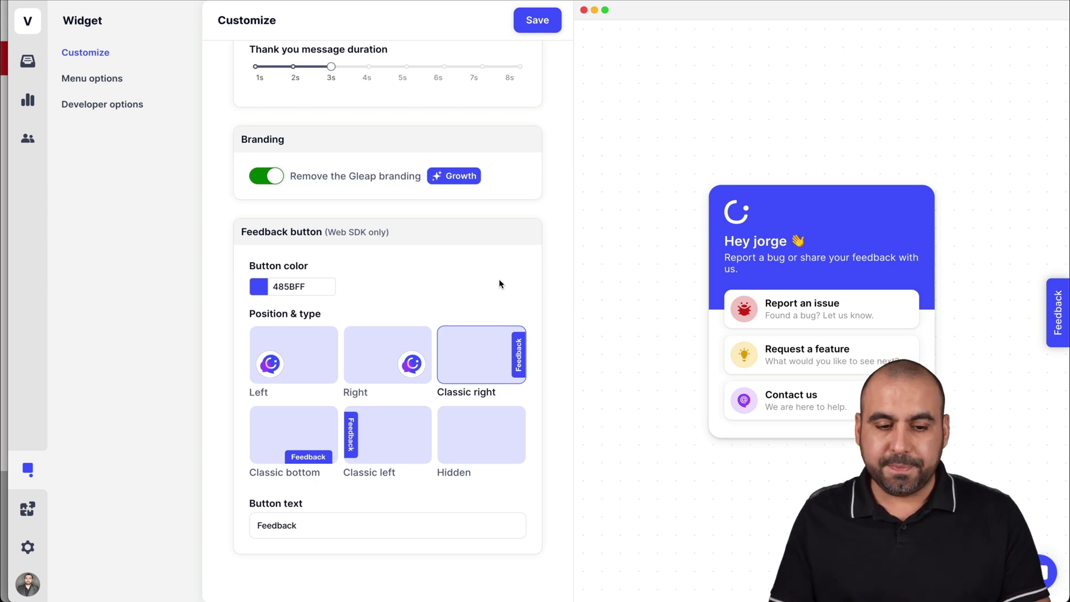
pyautogui.rightClick(499, 281)
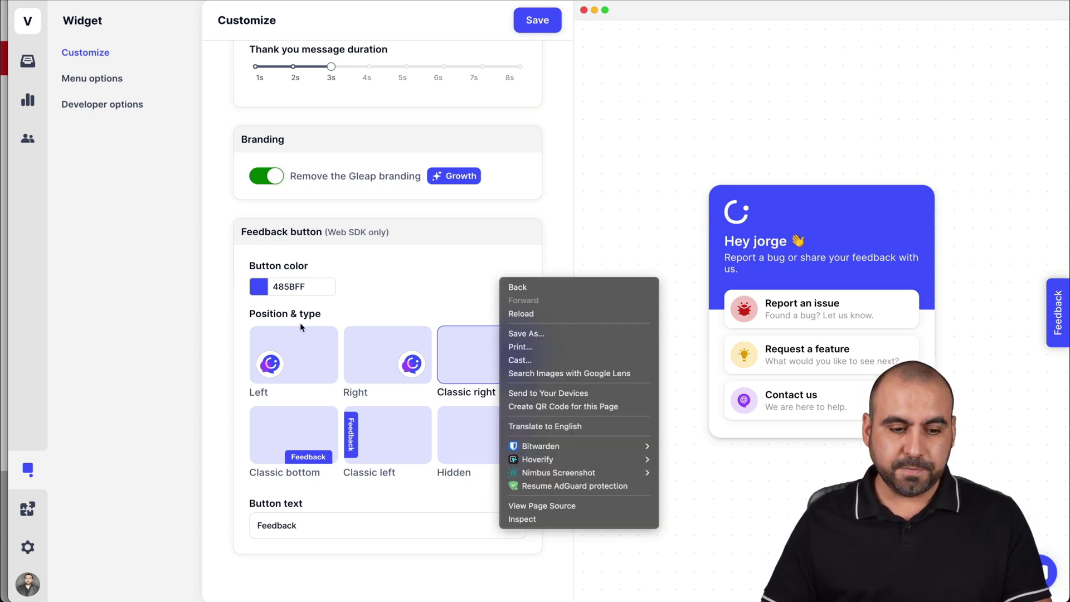
pyautogui.click(31, 514)
# Browse the Add integration catalogue, then show the project Settings page titled VendeTodito
pyautogui.click(559, 346)
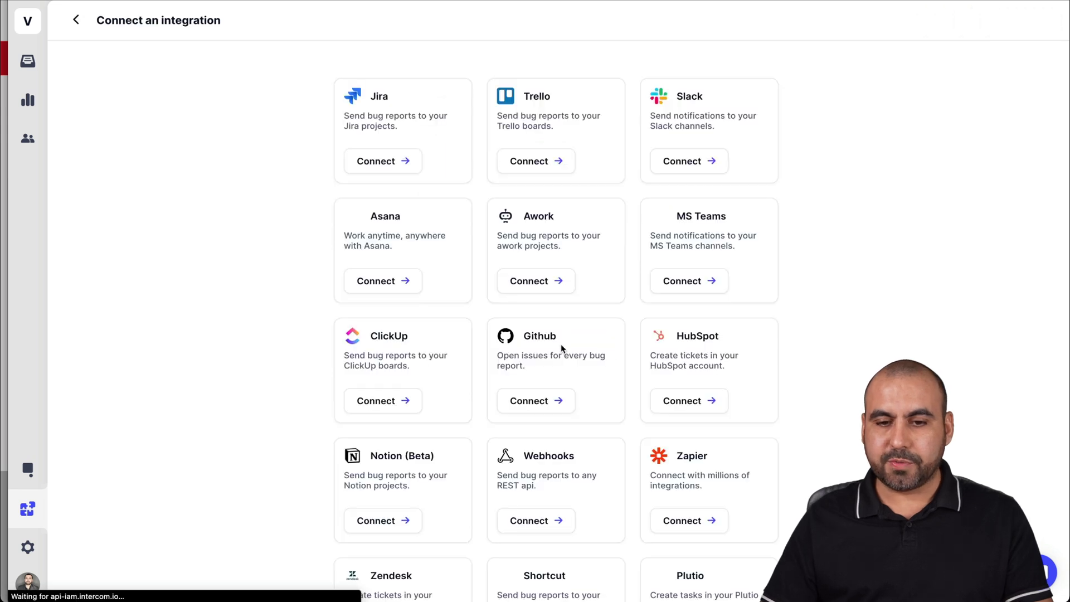
pyautogui.scroll(-1, 560, 344)
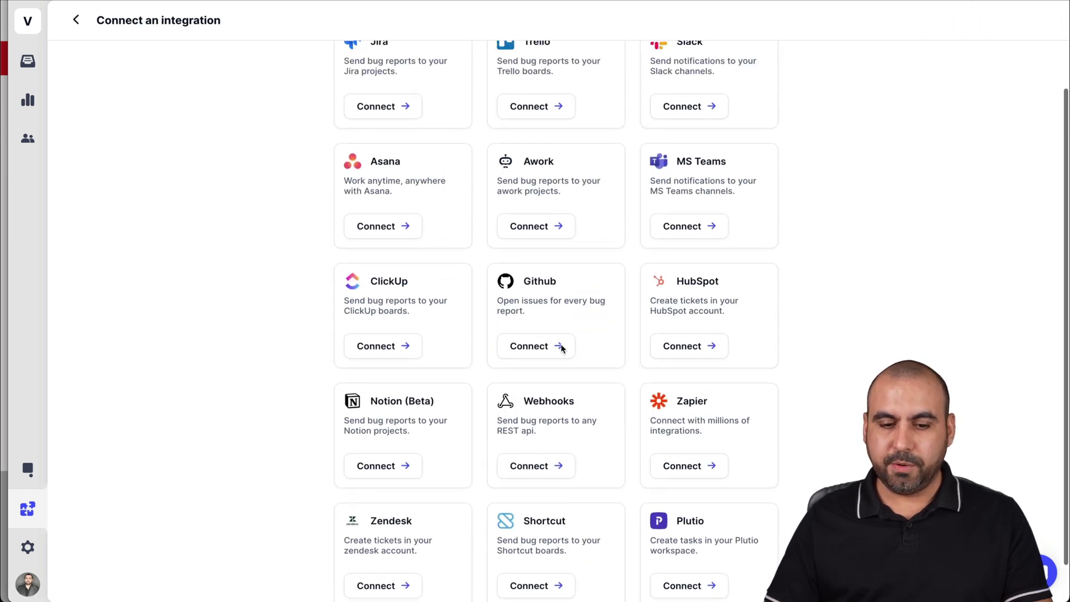
pyautogui.scroll(1, 560, 347)
pyautogui.scroll(-2, 560, 346)
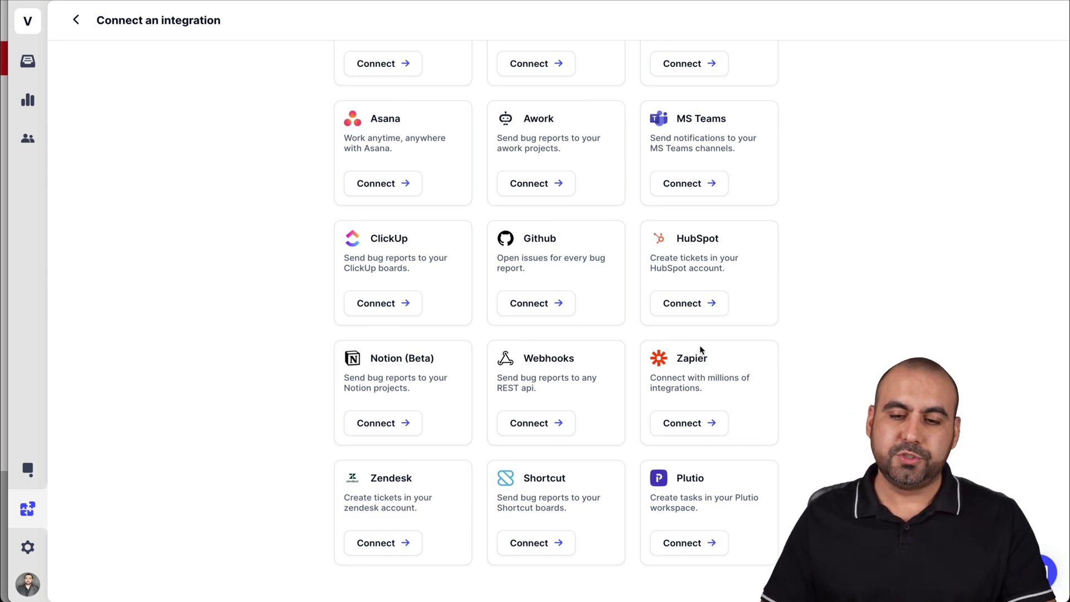
pyautogui.click(22, 553)
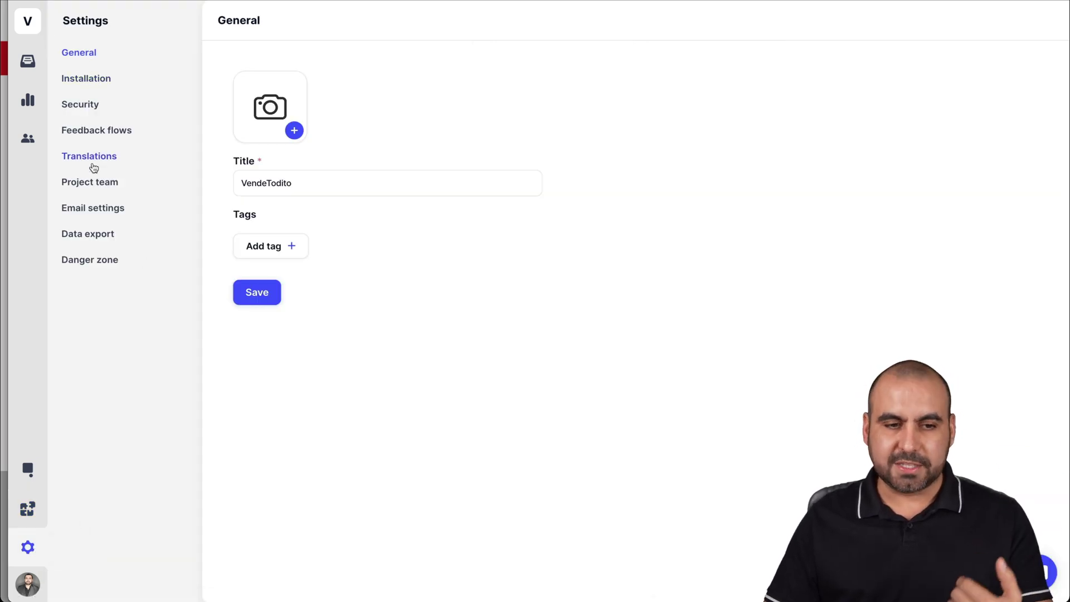
# Show the Bugs feedback board, peek at the project list, then list the visitor Sessions
pyautogui.click(25, 55)
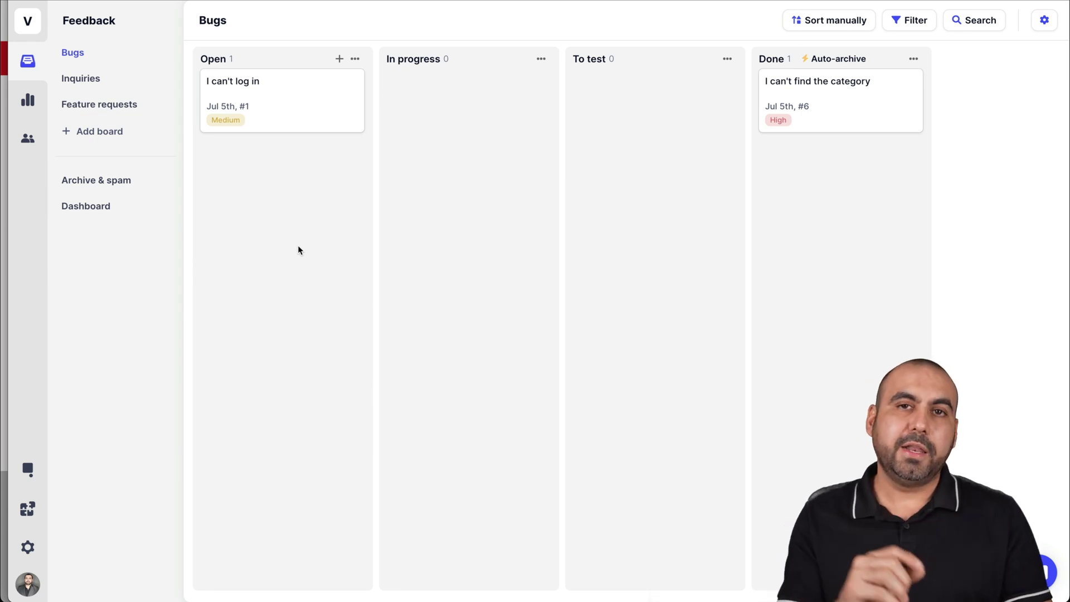
pyautogui.click(31, 27)
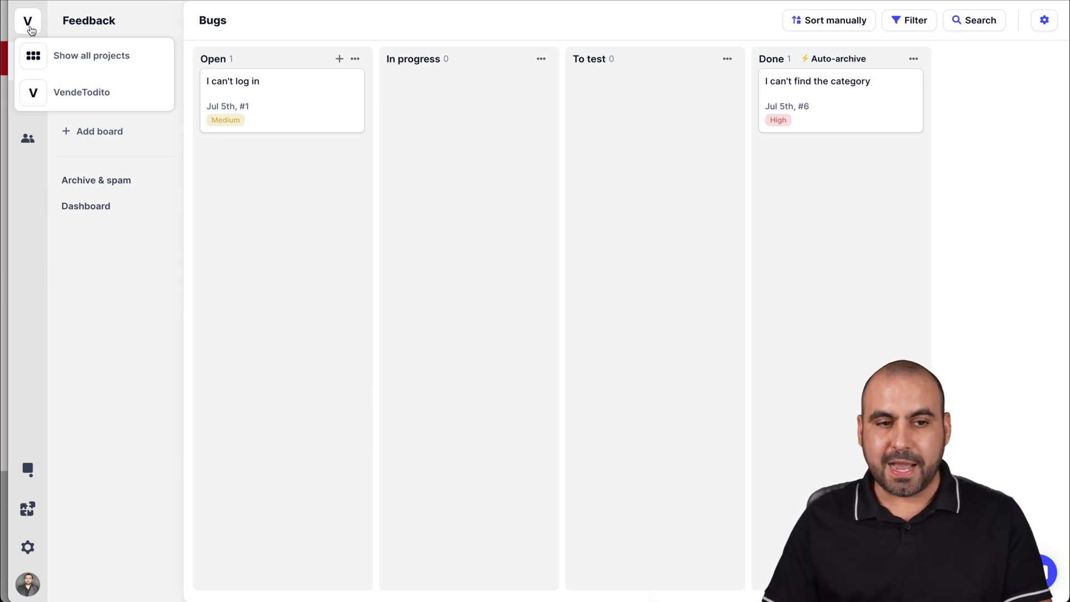
pyautogui.click(297, 231)
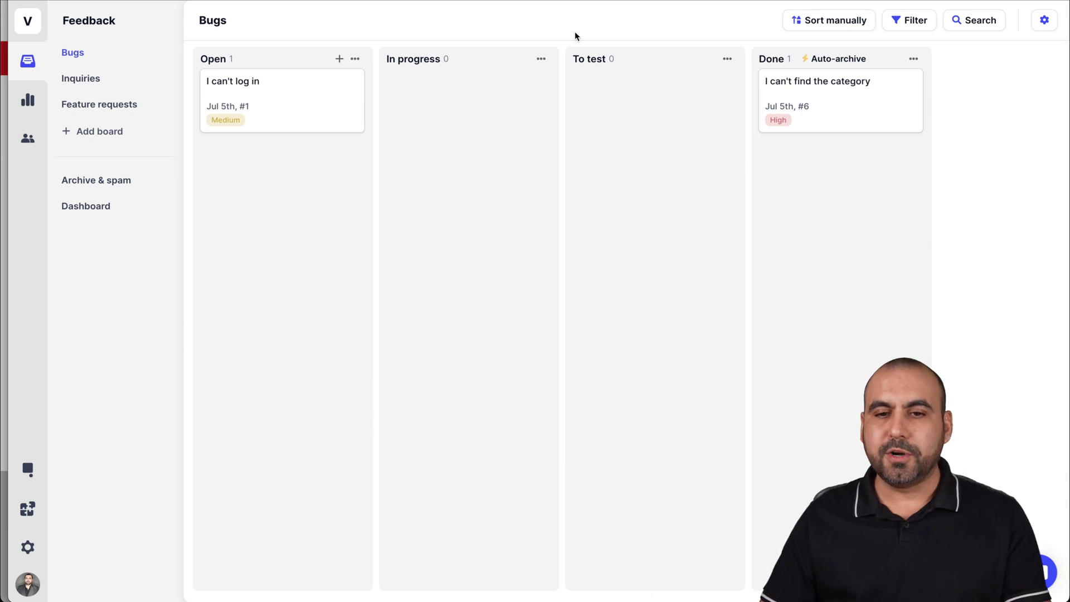
pyautogui.click(27, 143)
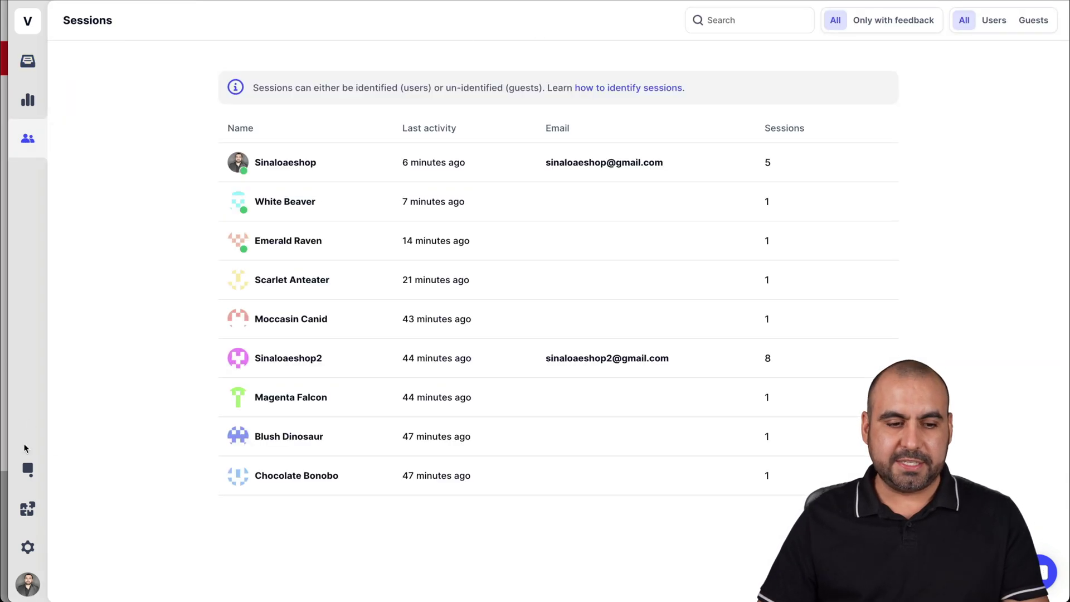
# Return to the widget Customize page previewing the side Feedback tab
pyautogui.click(27, 469)
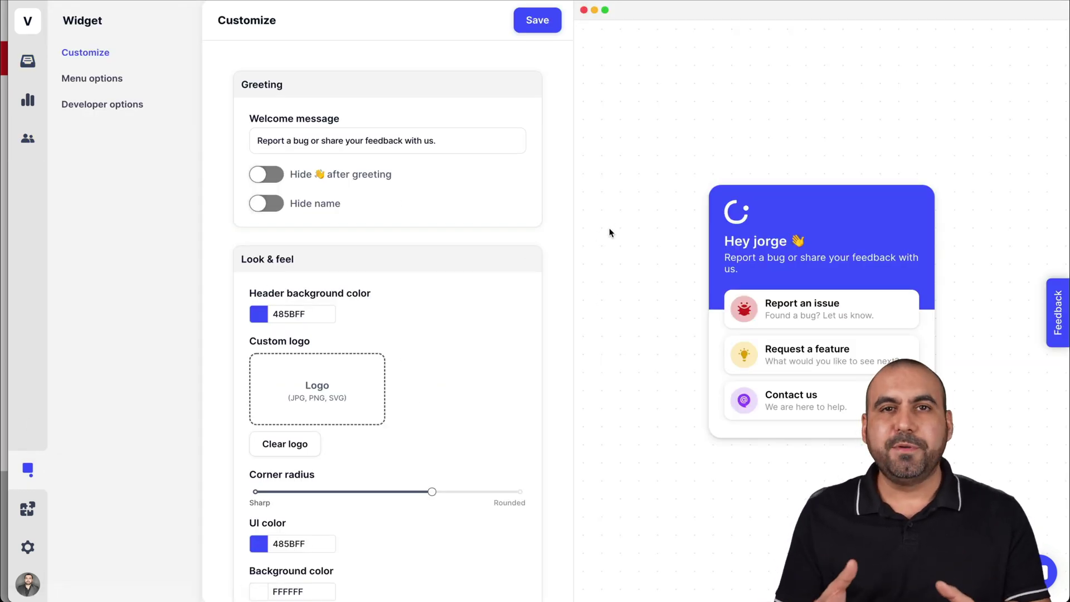